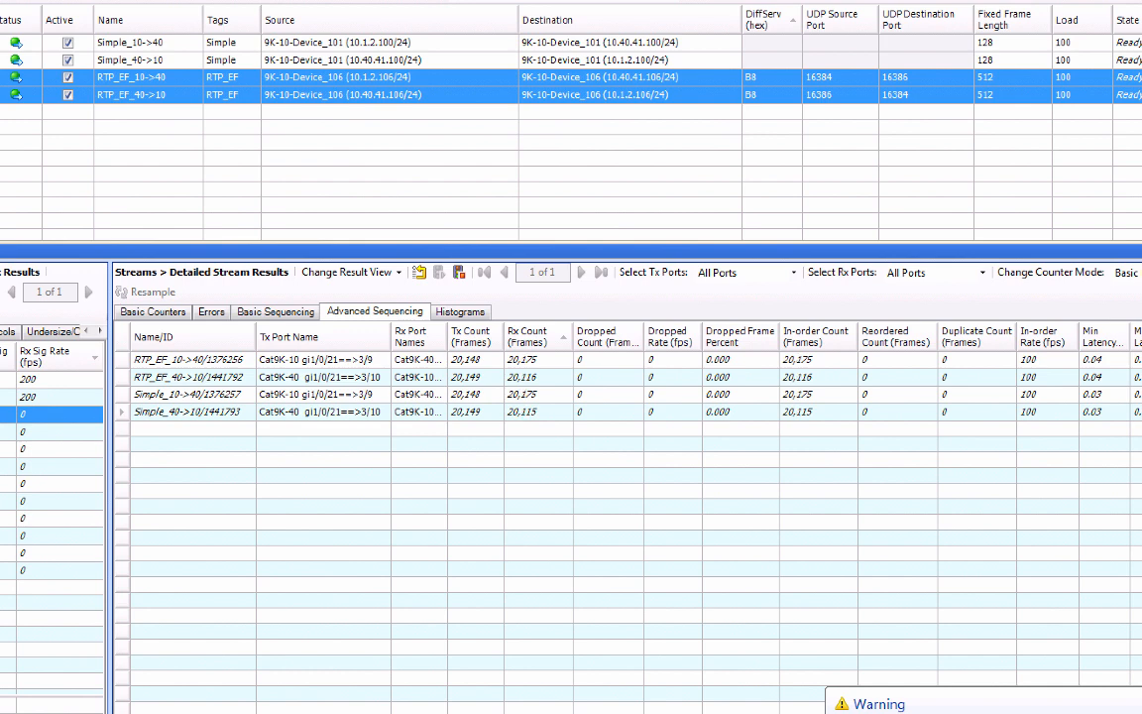
- Switch to the emulator map, add a DiffServ Filter, and insert it into the port 3 to port 4 link, close to port 3
key("super+Tab")
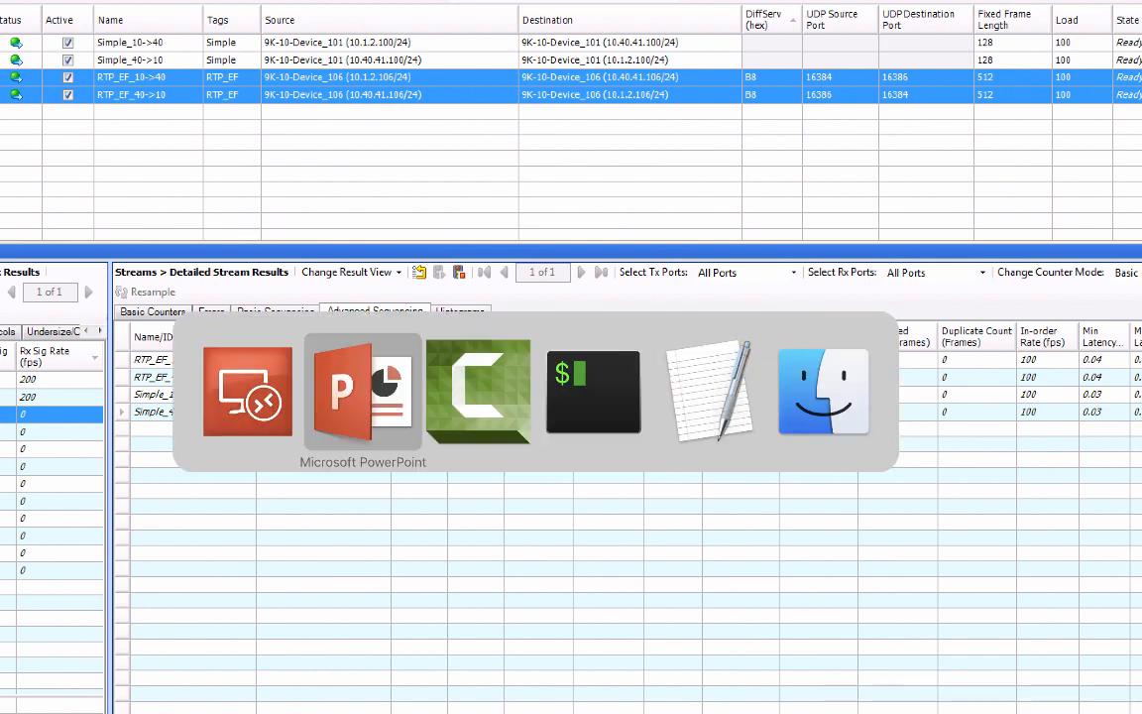
key("super+shift+Tab")
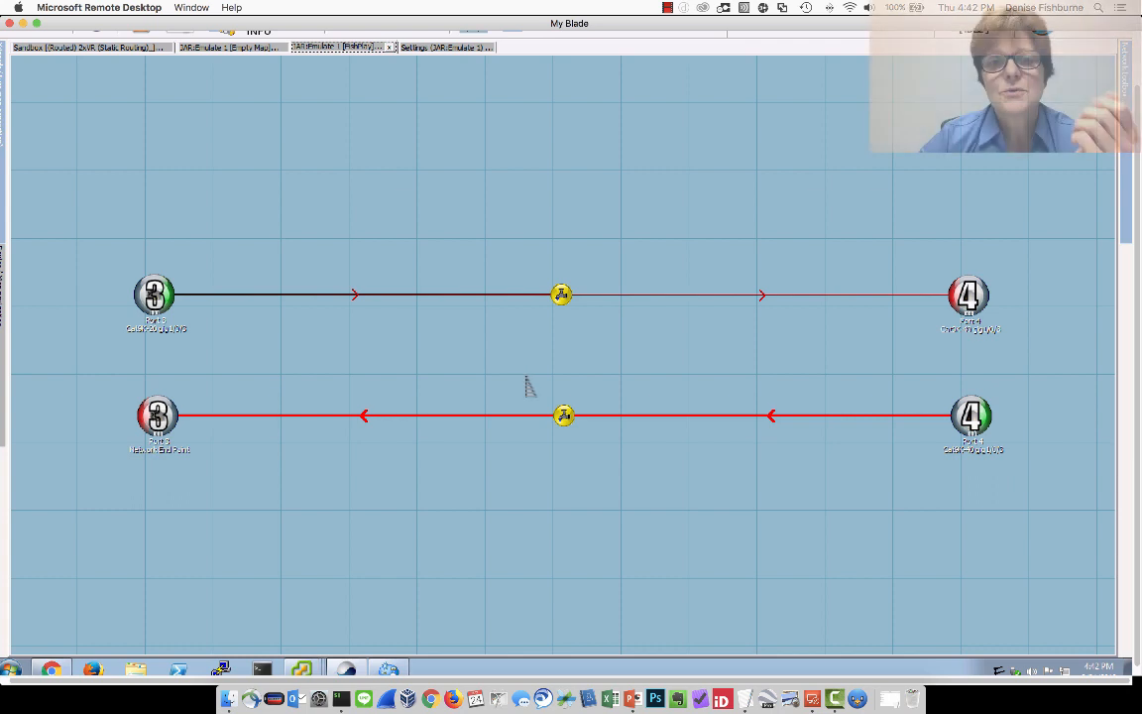
mouse_move(1127, 154)
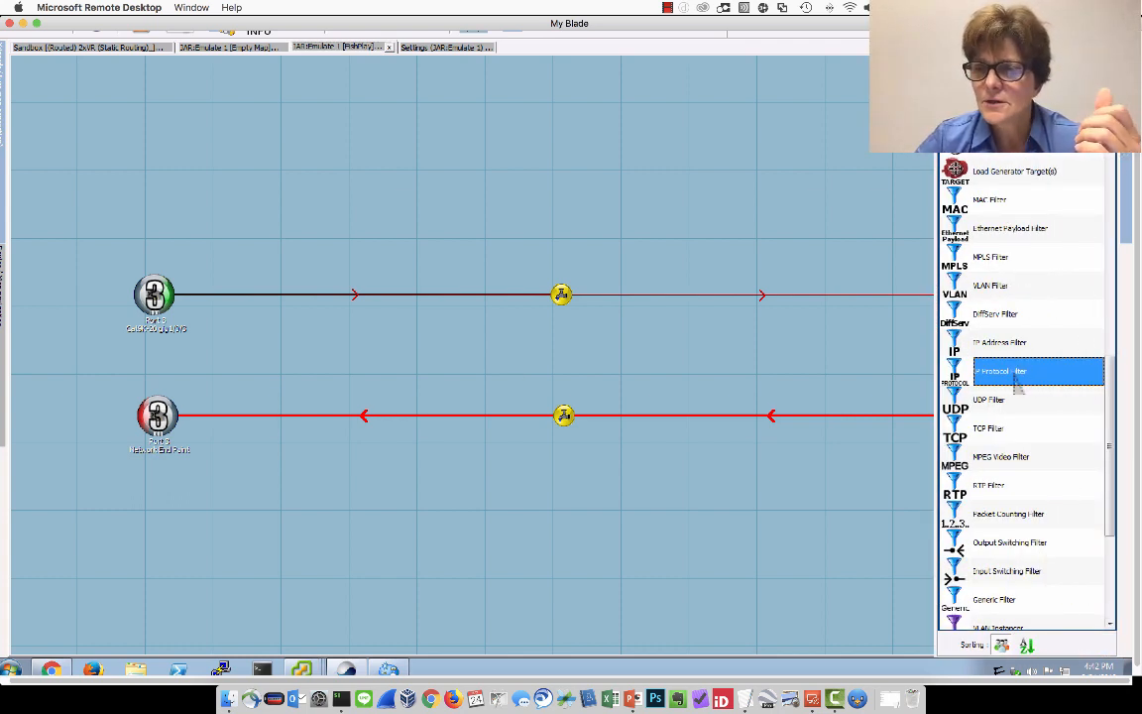
left_click(1001, 317)
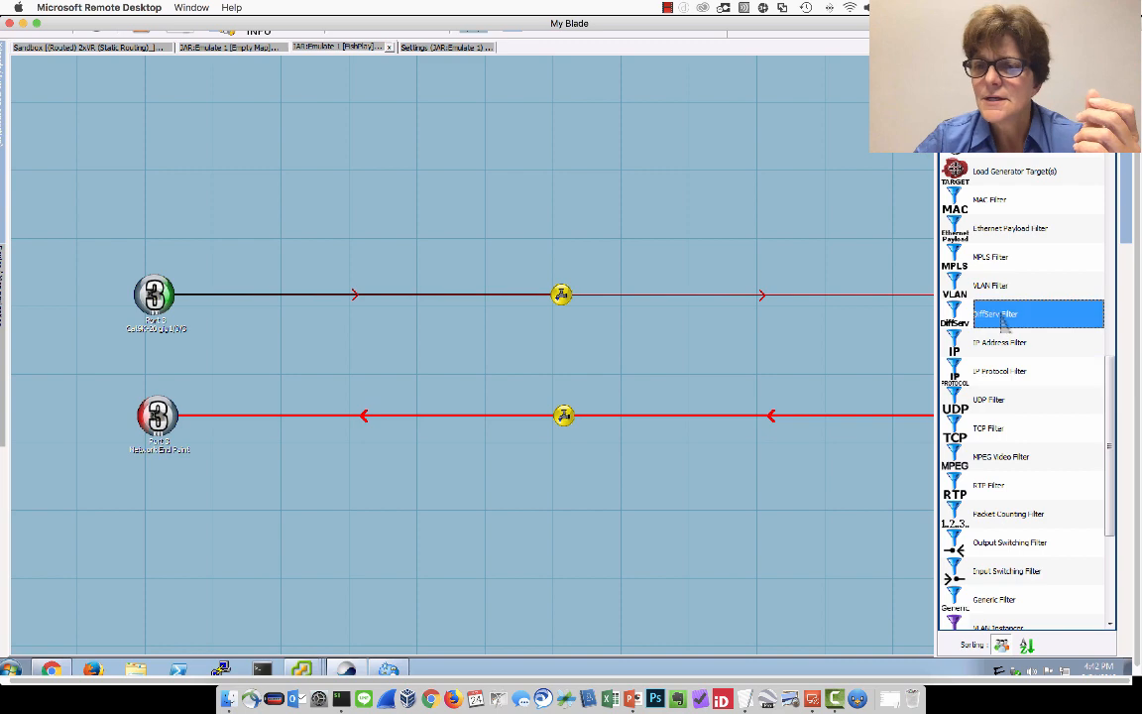
left_click(505, 224)
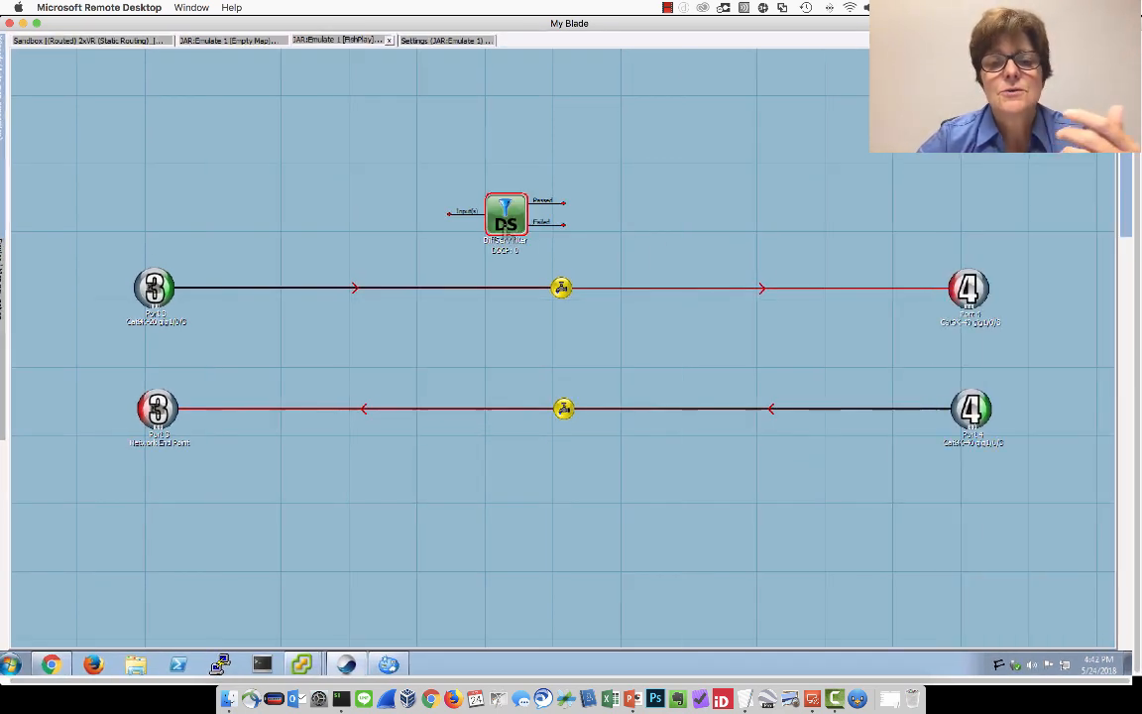
left_click_drag(506, 214, 462, 292)
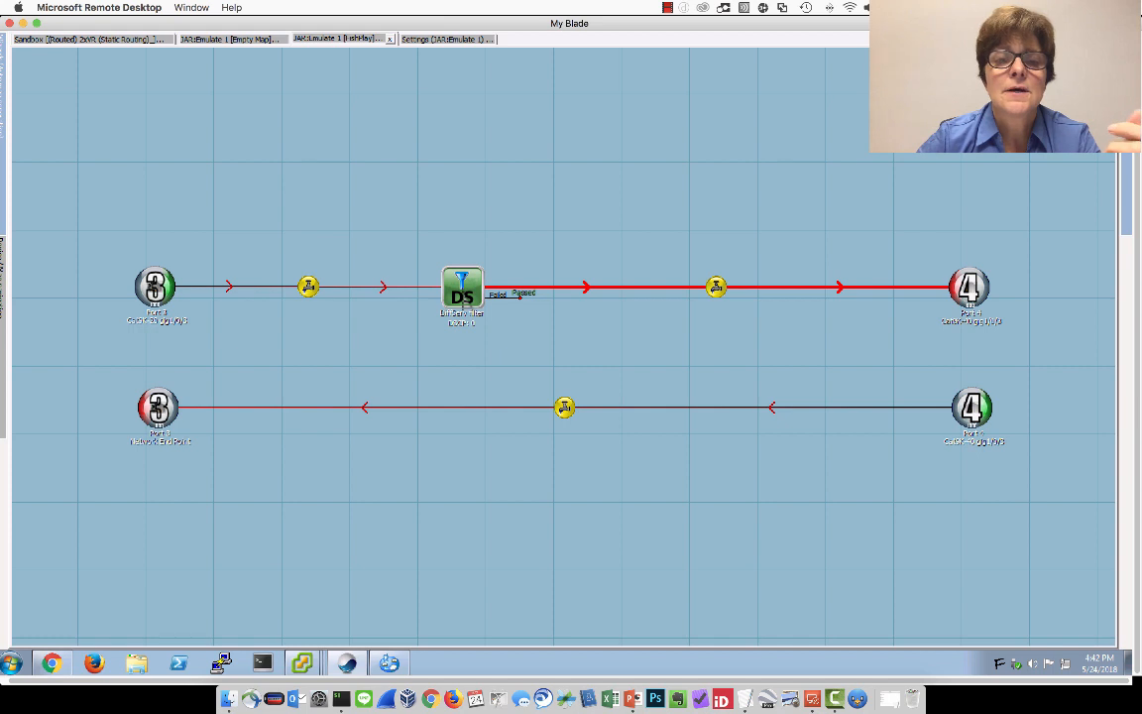
left_click_drag(463, 294, 365, 295)
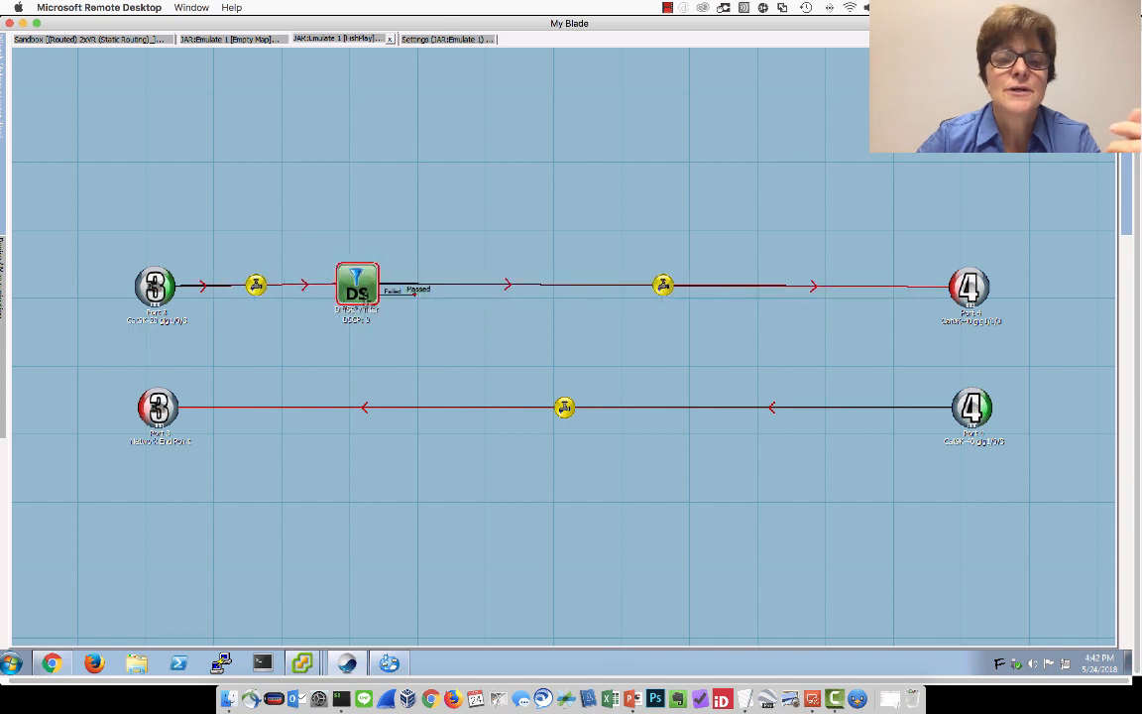
- Add a Packet Delay to the DiffServ filter's passed link and move it above the direct line to port 4
mouse_move(1001, 179)
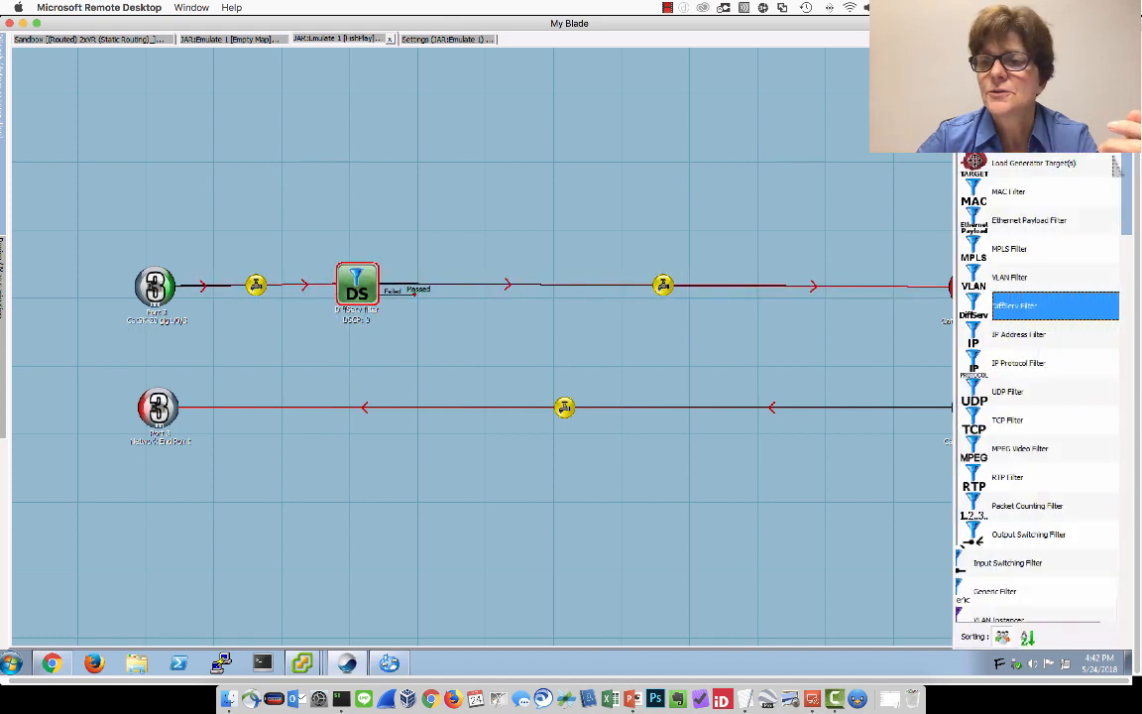
scroll(1027, 278, "up", 5)
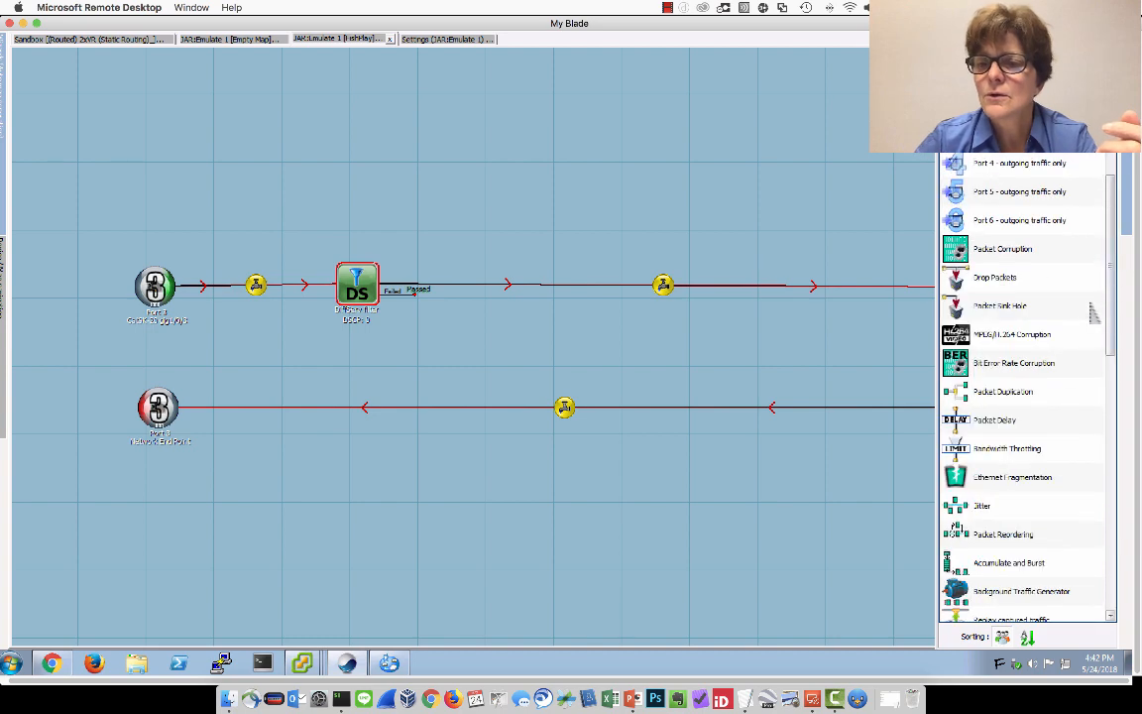
left_click(991, 420)
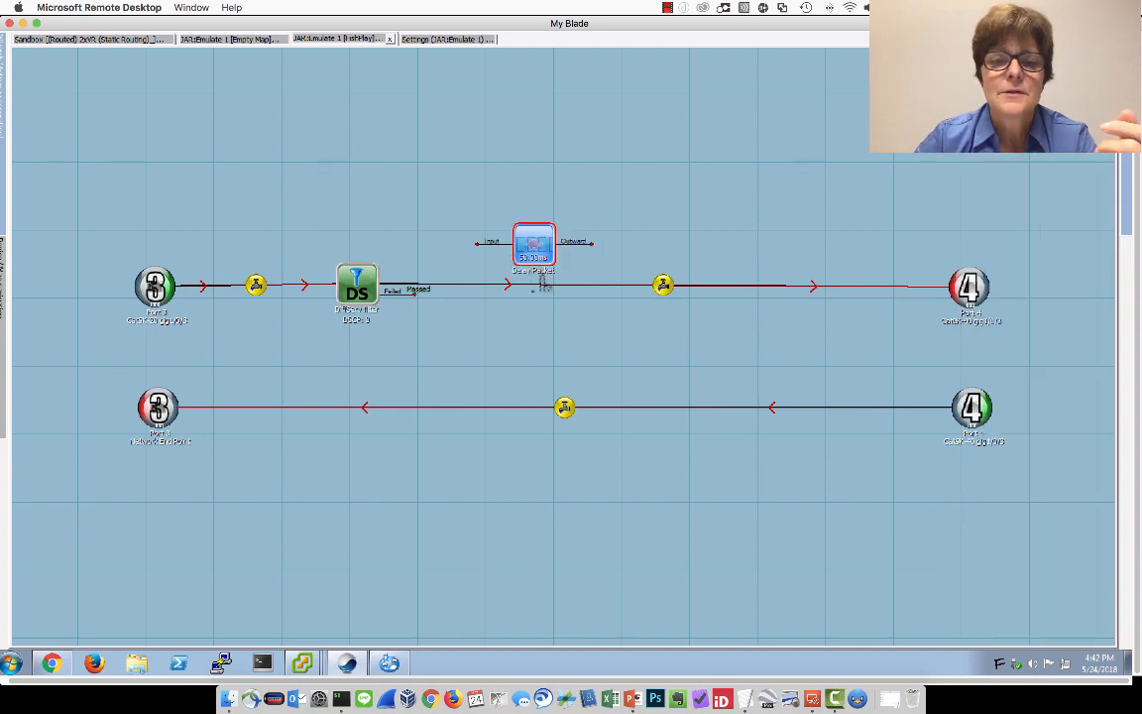
left_click(544, 286)
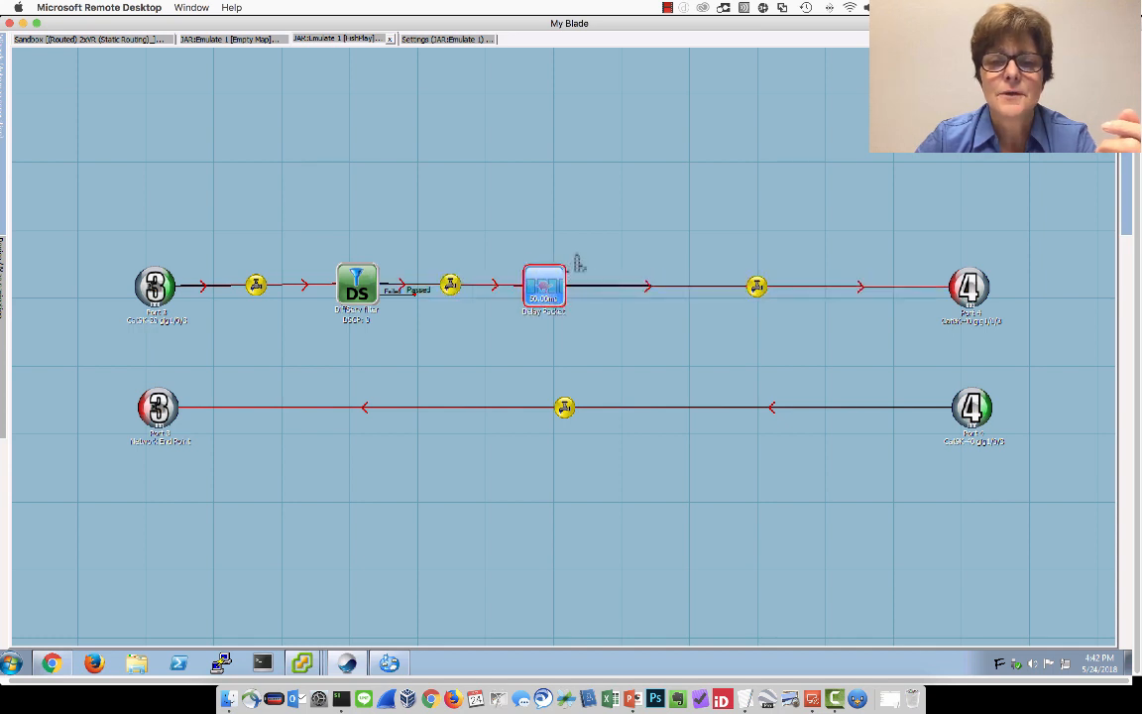
left_click_drag(544, 285, 578, 226)
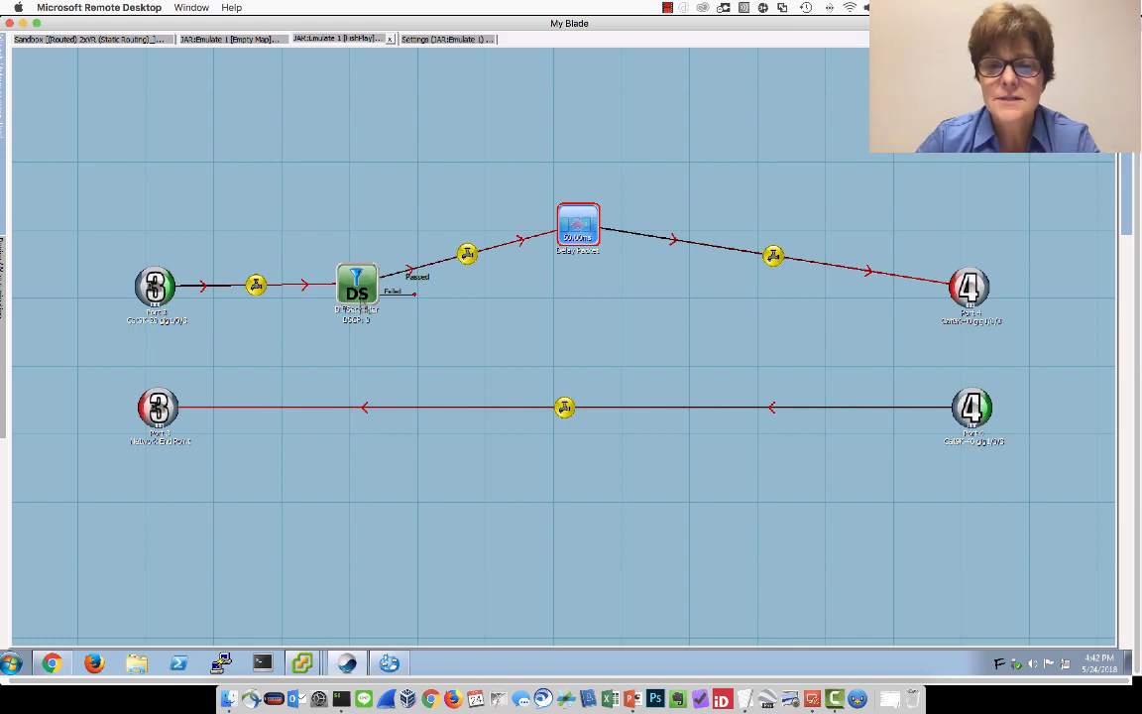
- Create a failed filter link from the DiffServ filter straight to port 4 and dismiss the notice
right_click(361, 297)
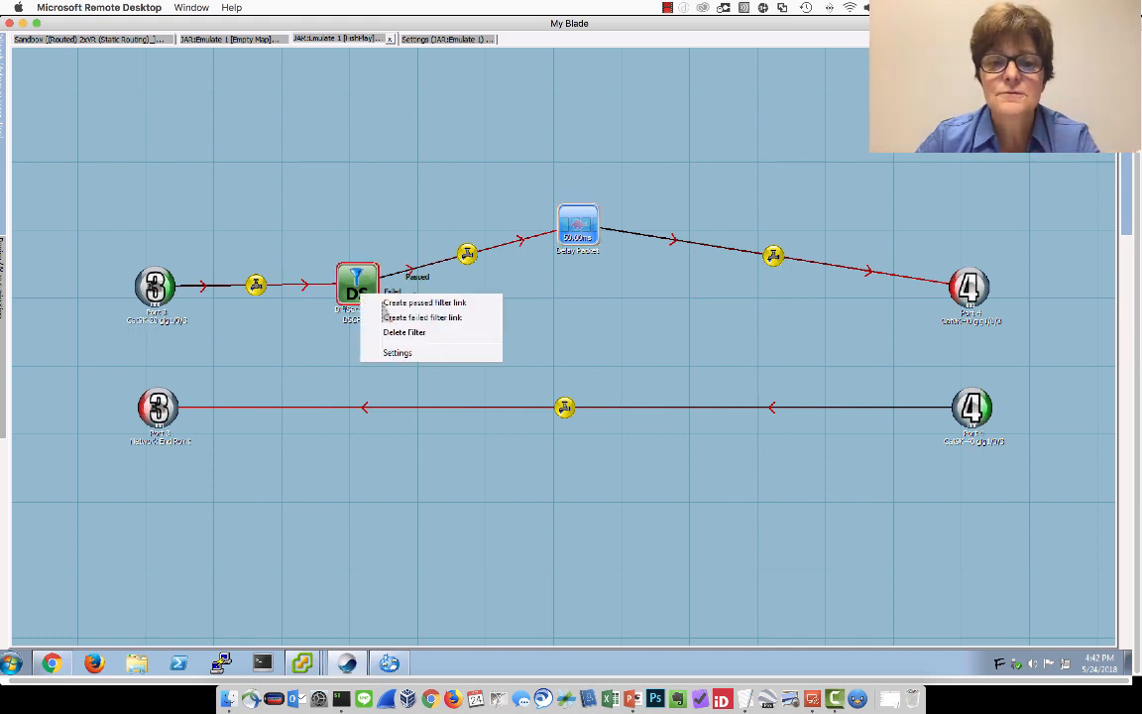
left_click(434, 318)
left_click(969, 286)
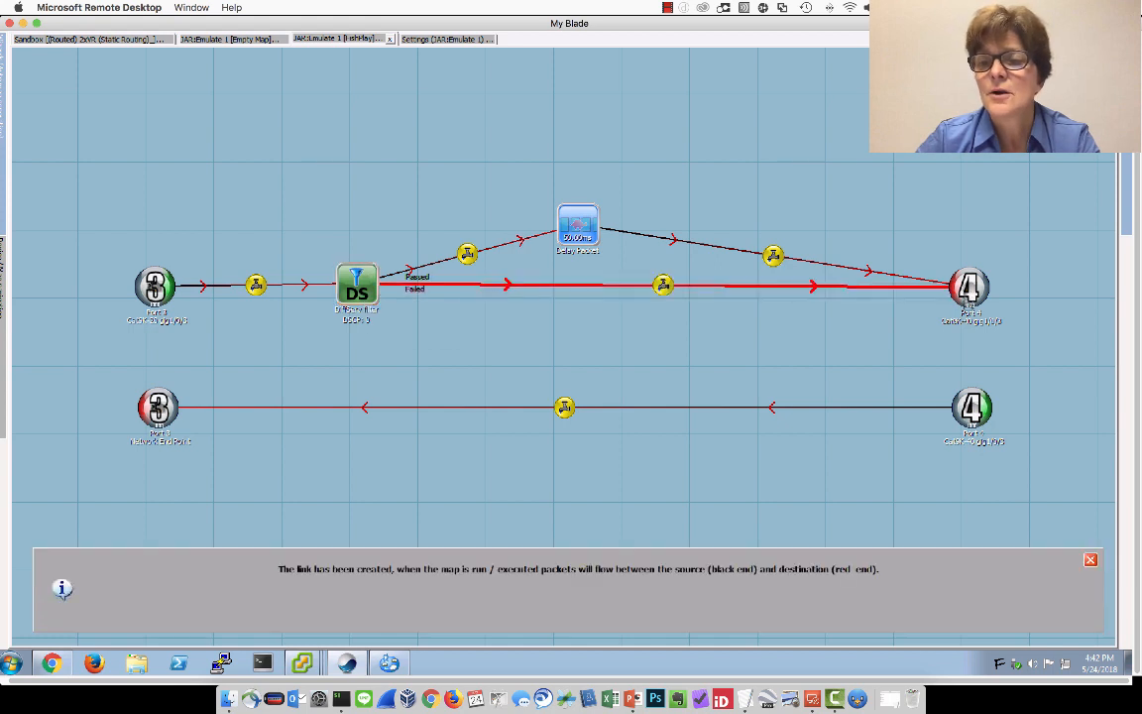
left_click(1089, 559)
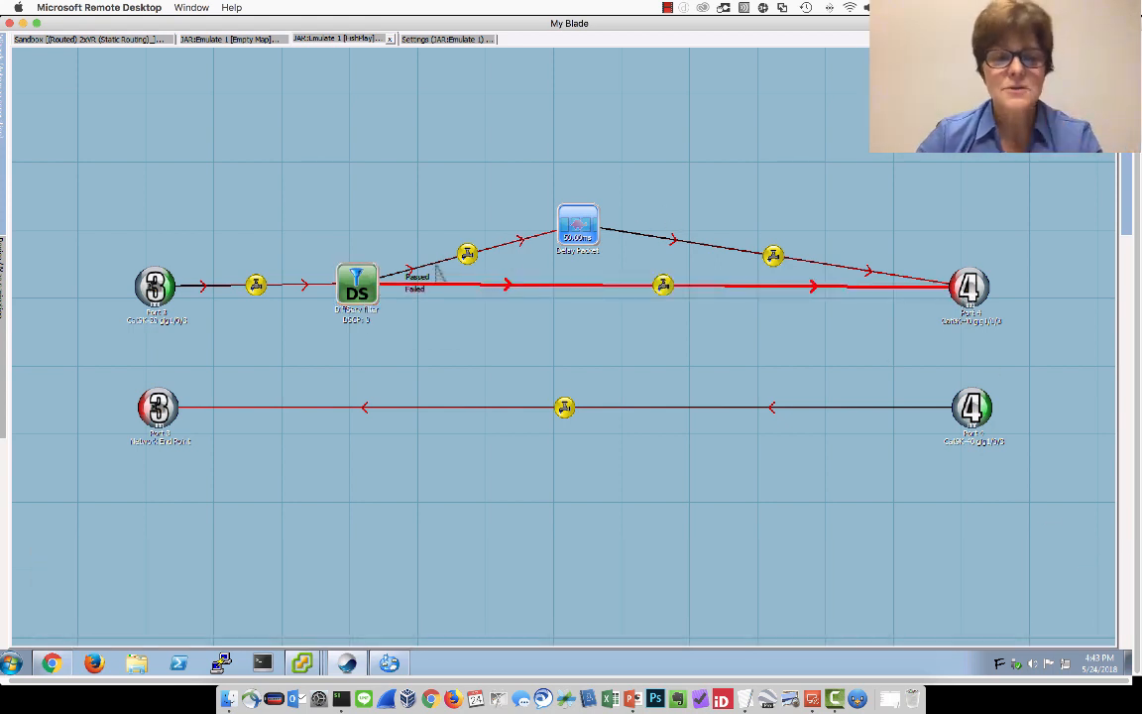
- Set the Delay Packet object's constant latency to 300 milliseconds and confirm the change
left_click(583, 226)
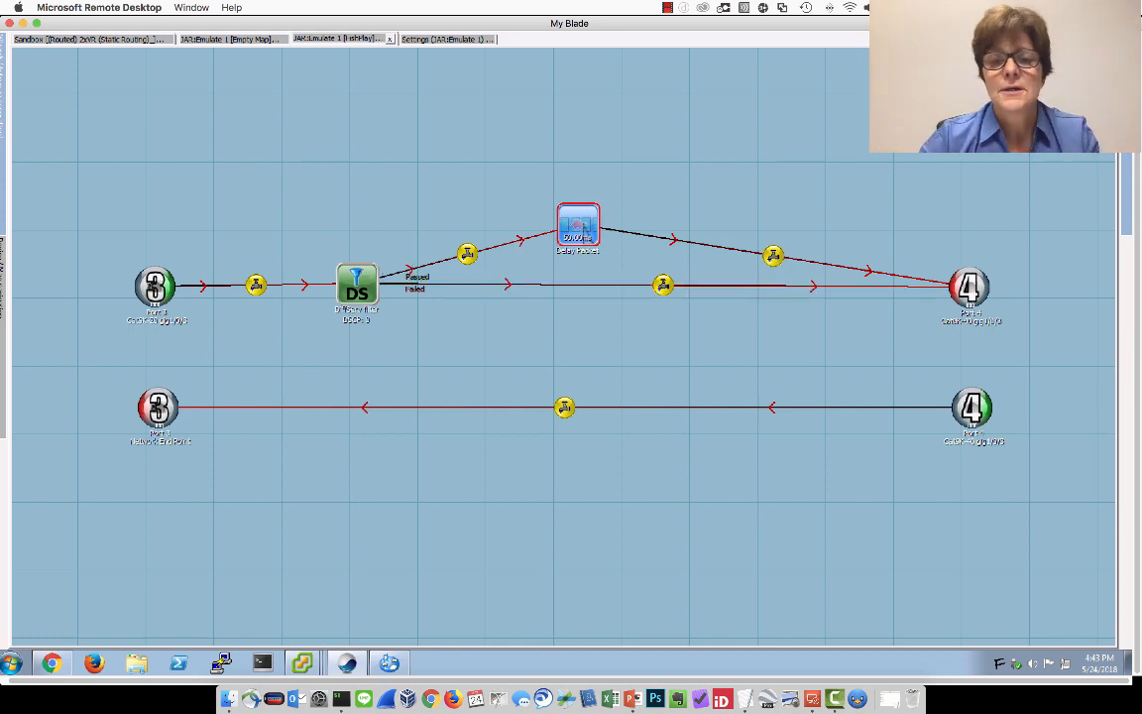
double_click(581, 226)
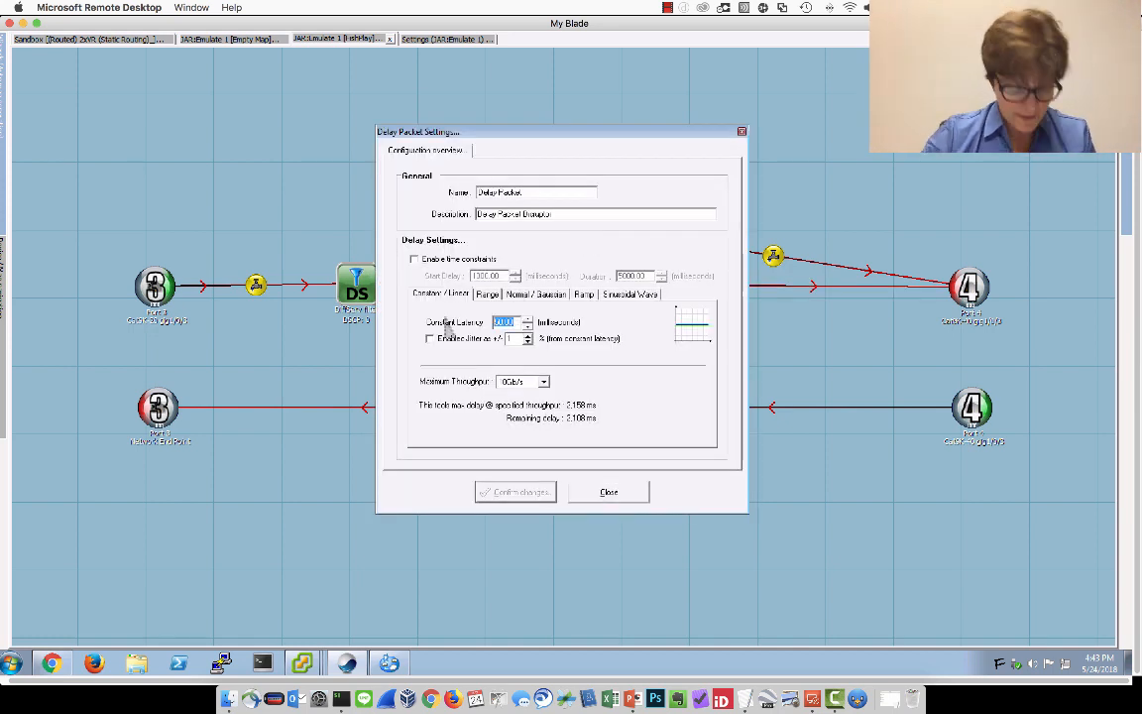
type("300")
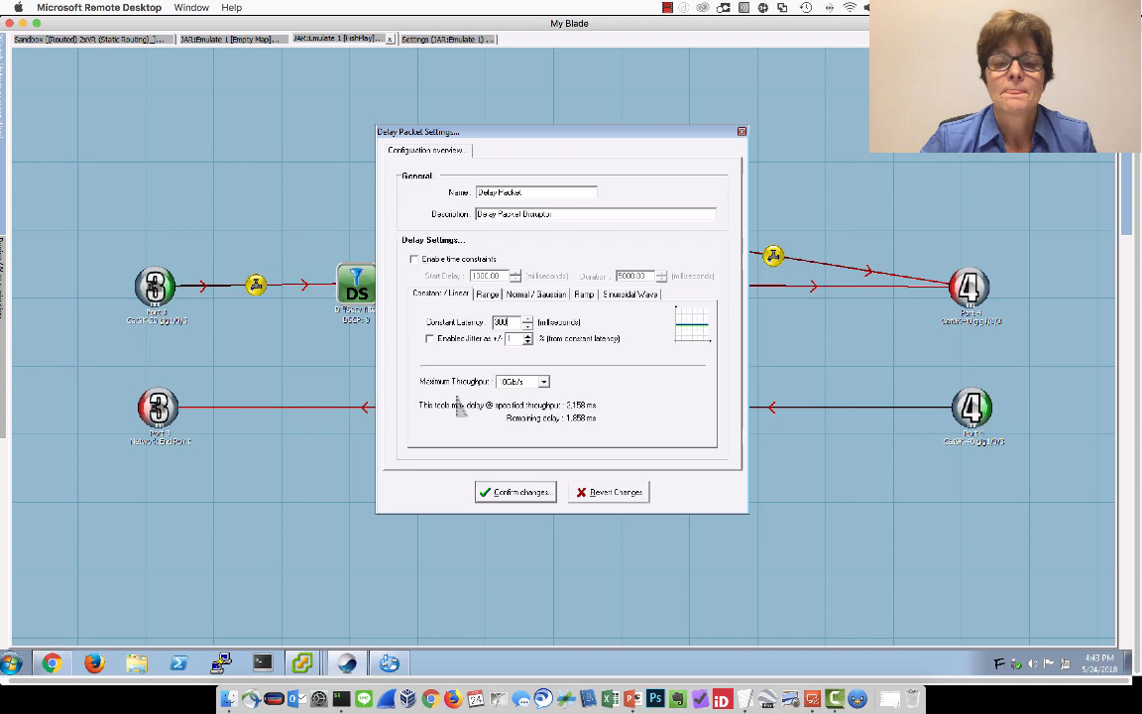
left_click(514, 492)
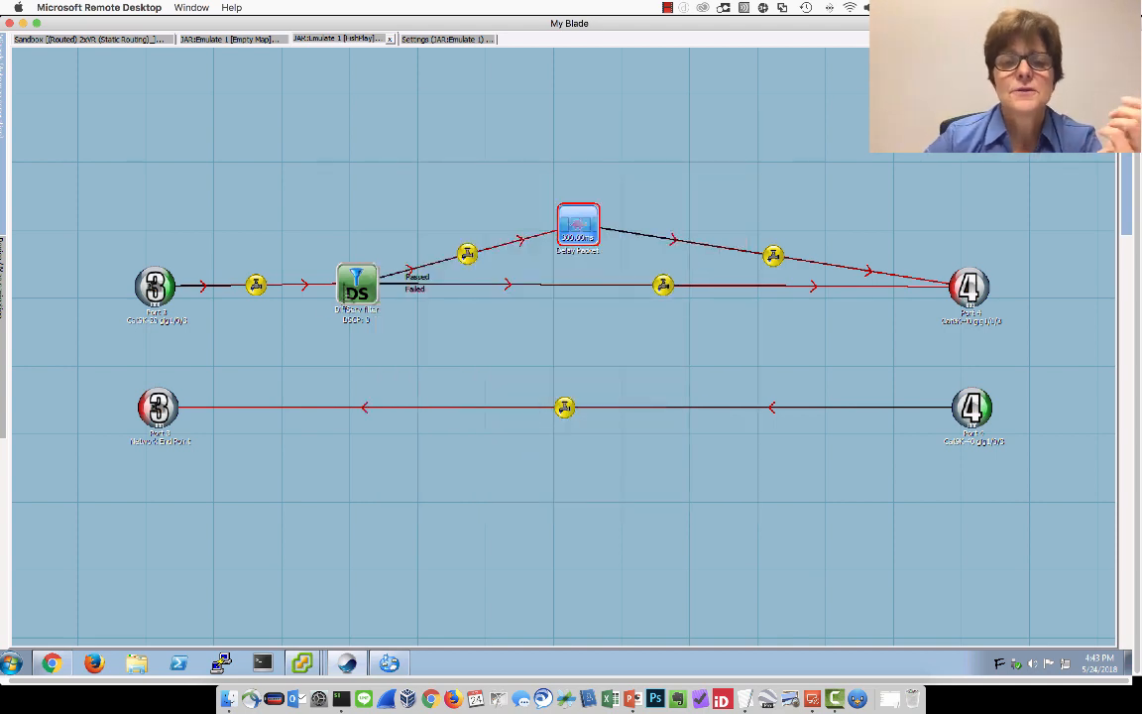
- Open the DiffServ filter's settings, review the available DSCP Assured Forwarding types, and return to the user-defined TOS value option
double_click(355, 283)
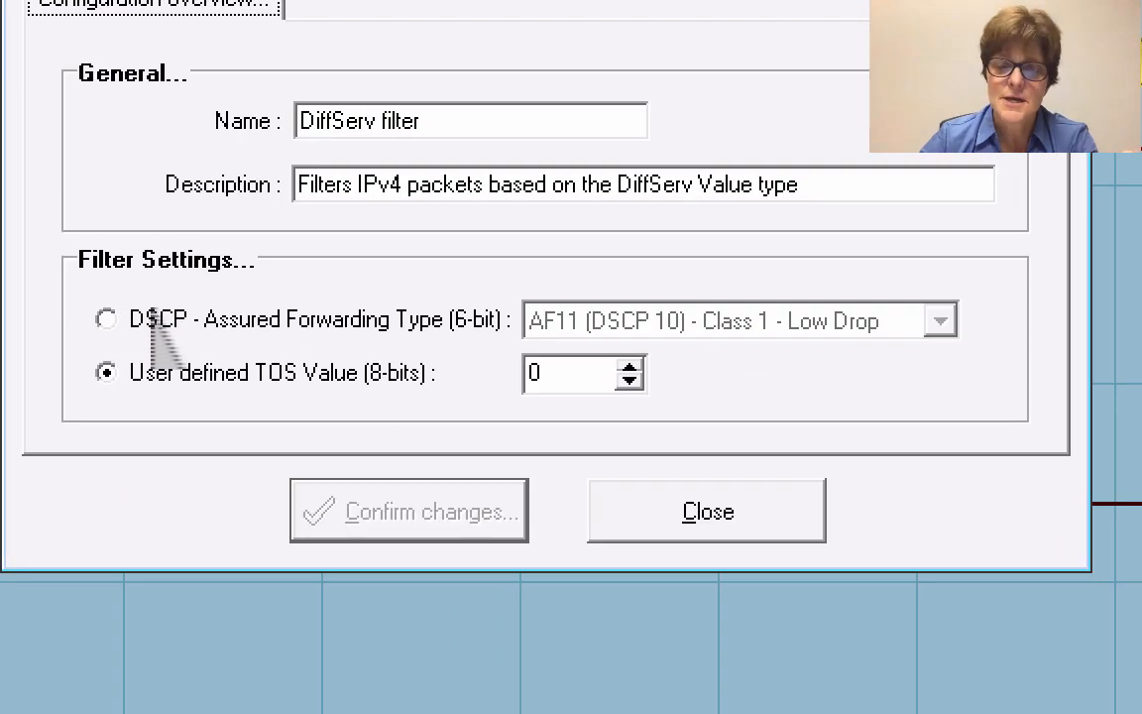
left_click(252, 328)
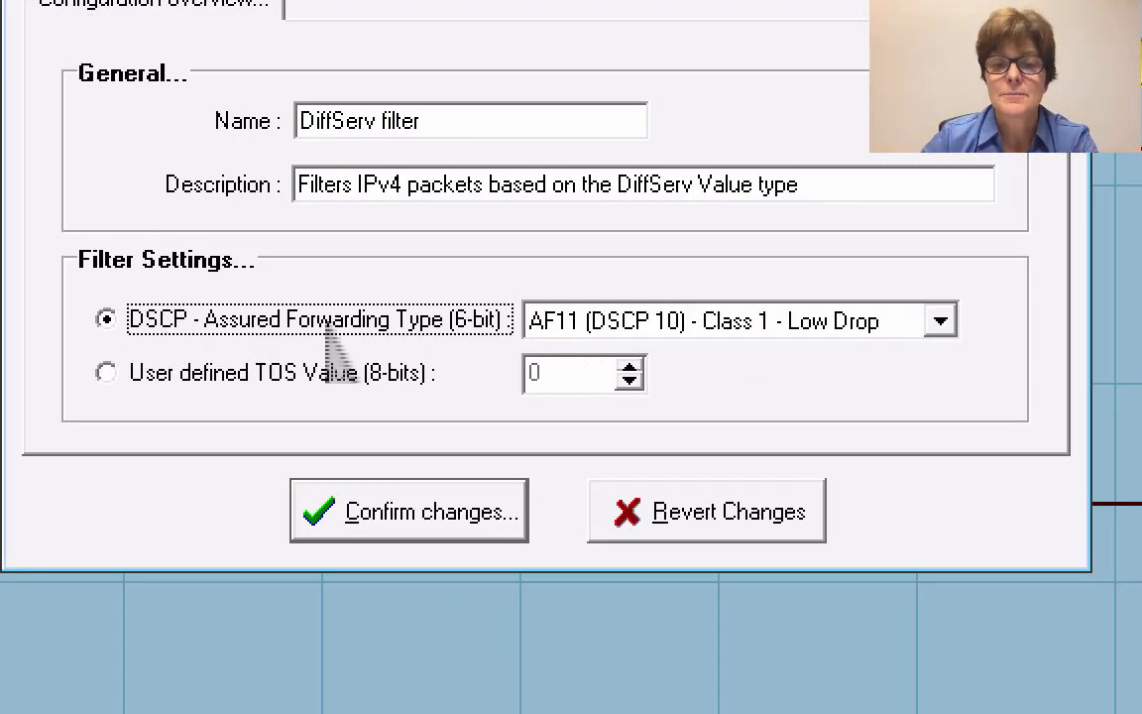
left_click(938, 321)
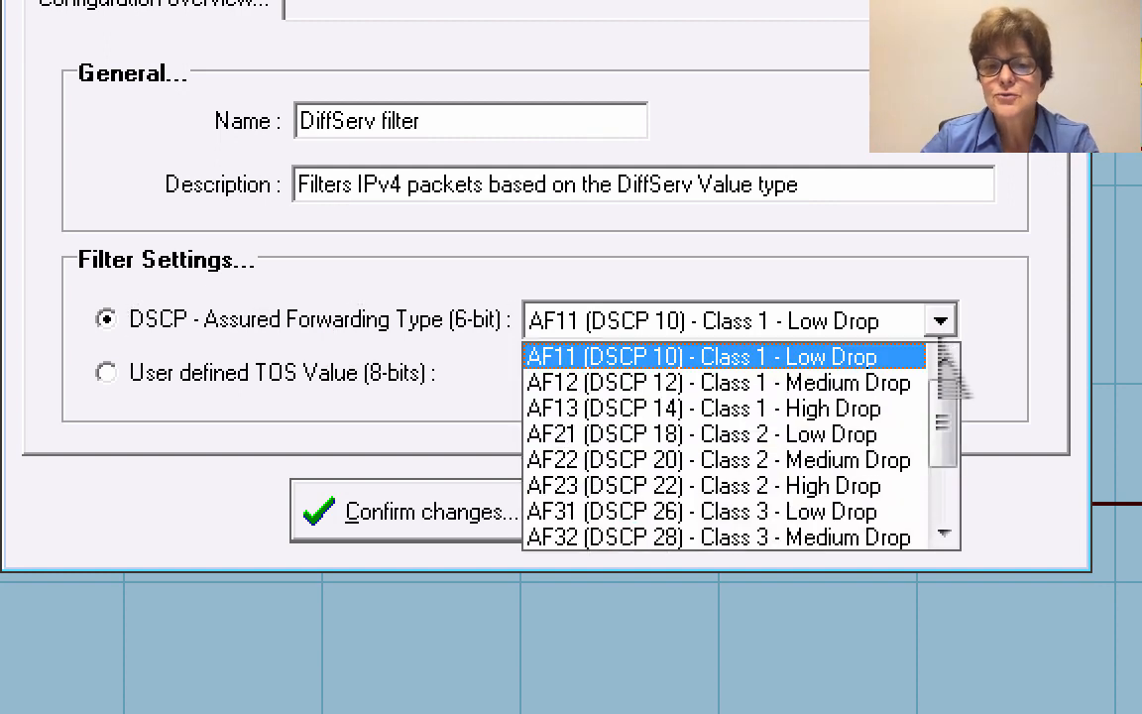
left_click_drag(940, 409, 938, 531)
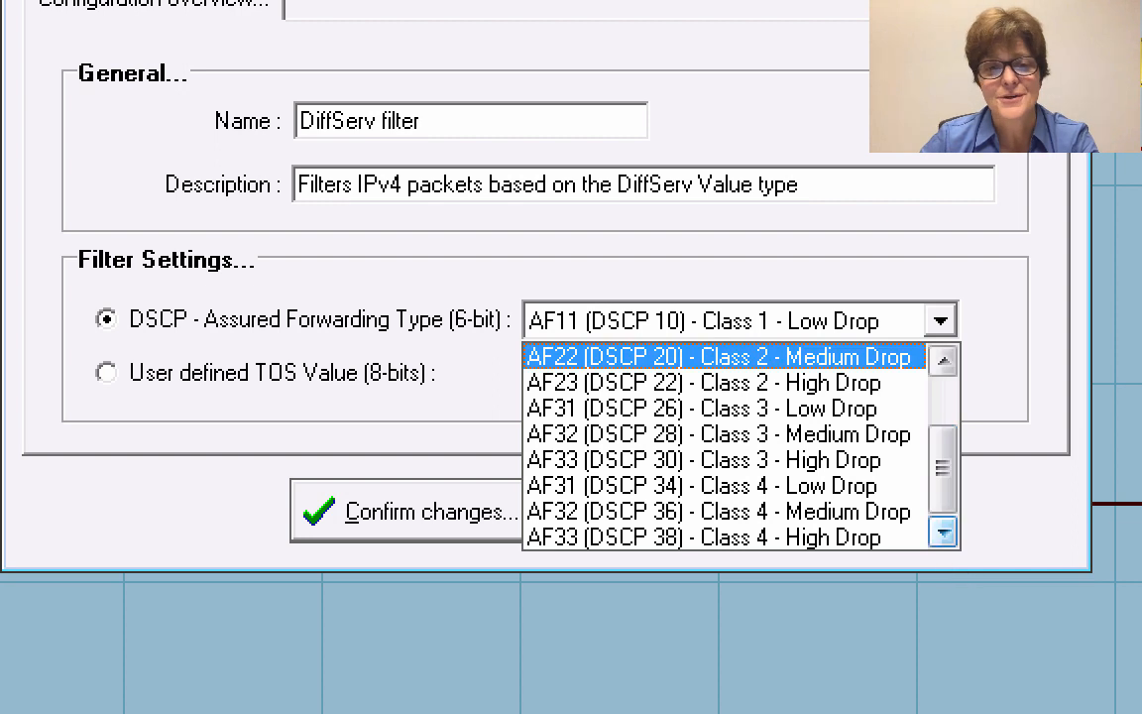
left_click(265, 325)
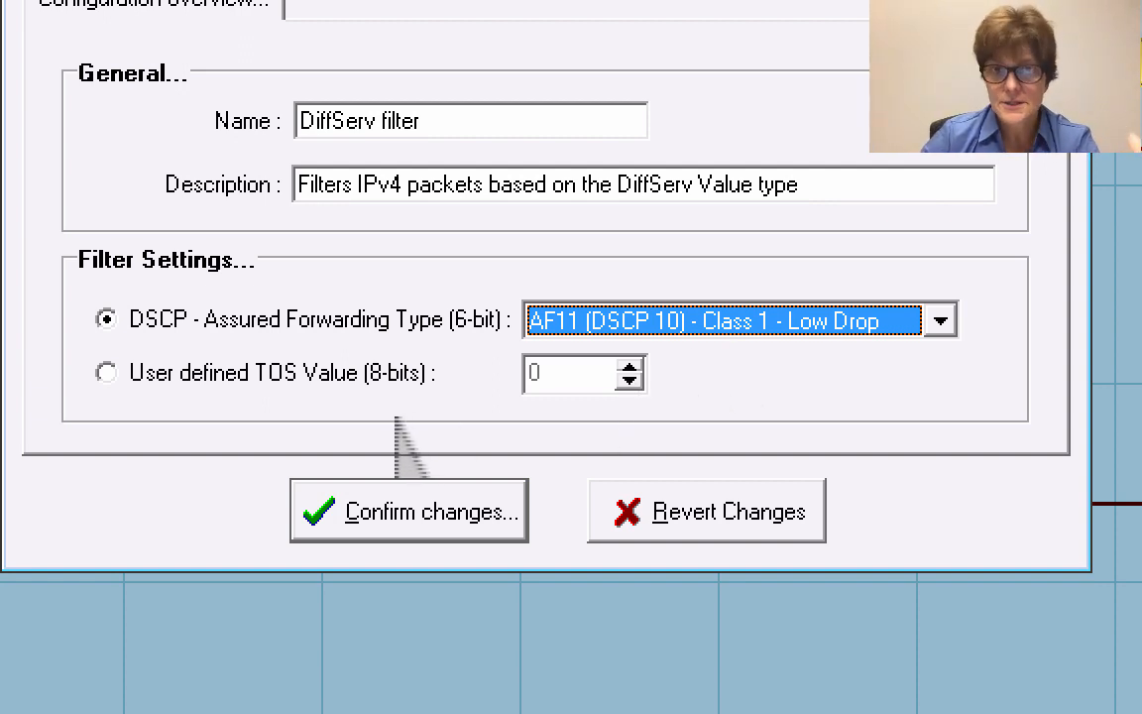
left_click(105, 372)
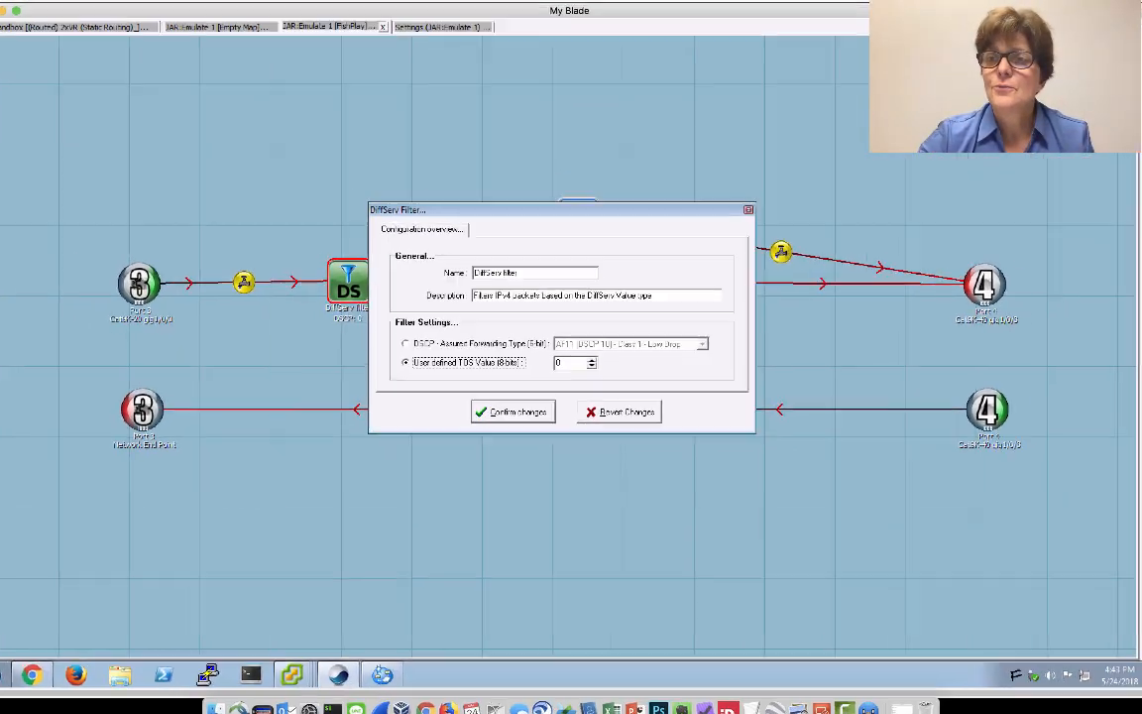
- Find and launch the Calculator app on the Mac
key("super+space")
type("cal")
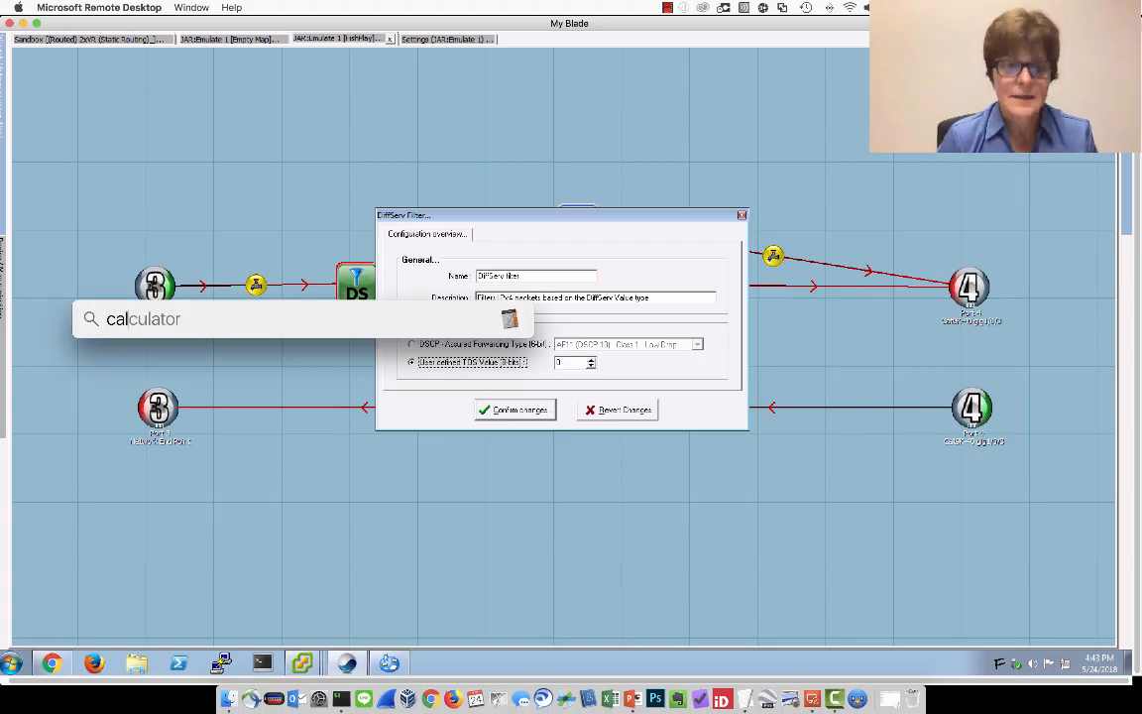
key("Return")
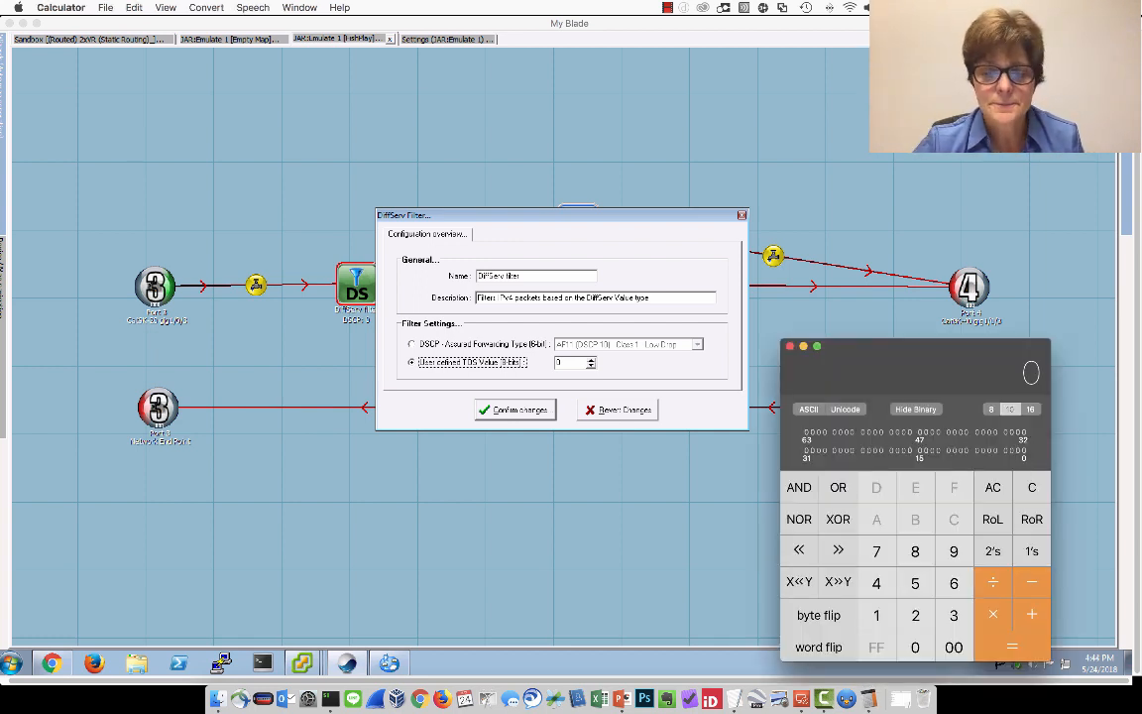
- Return to the traffic generator's stream list and open the RTP_EF_10->40 stream block for editing
key("super+q")
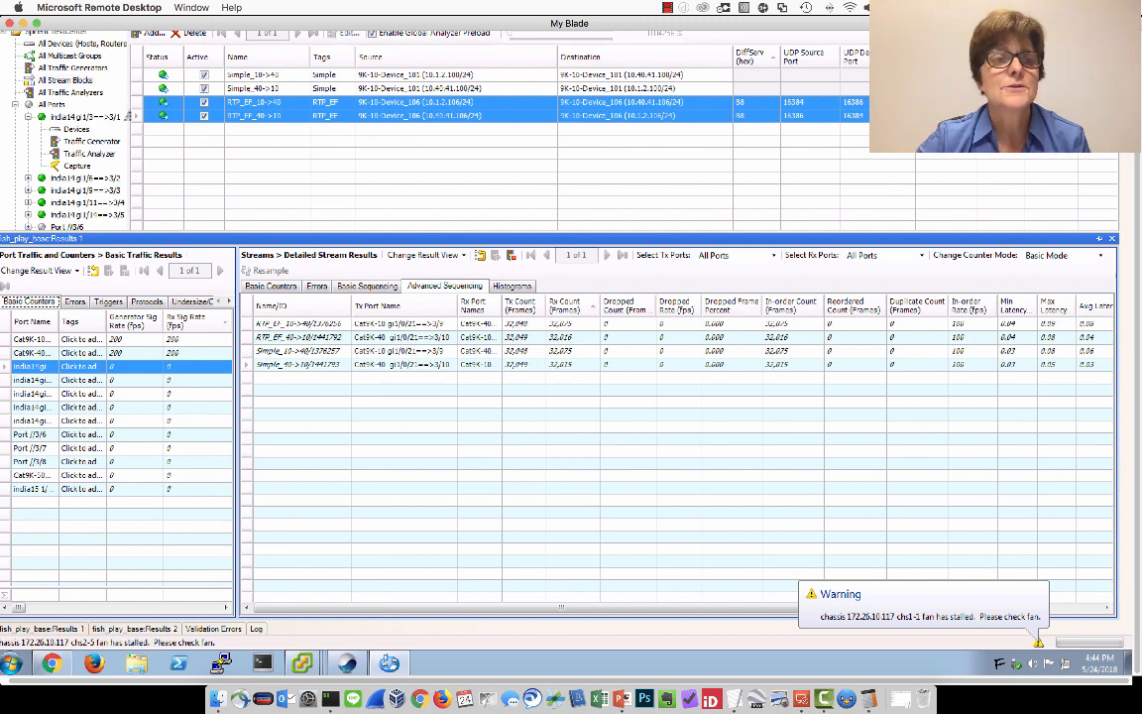
left_click(137, 103)
right_click(136, 104)
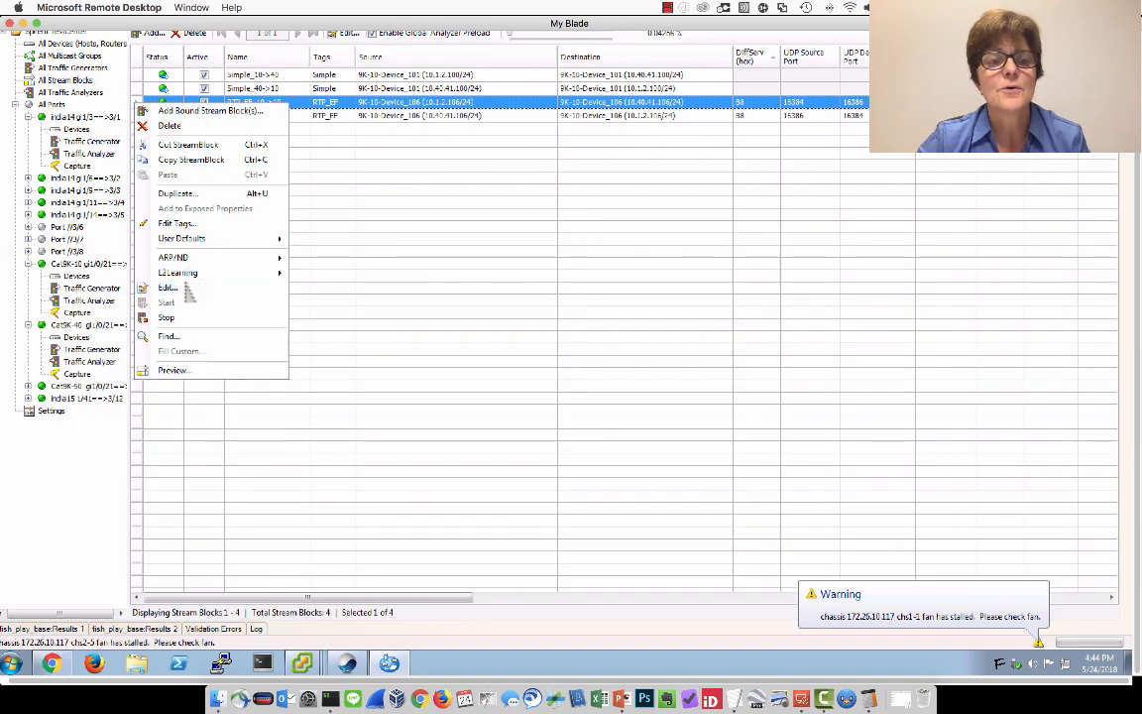
left_click(183, 287)
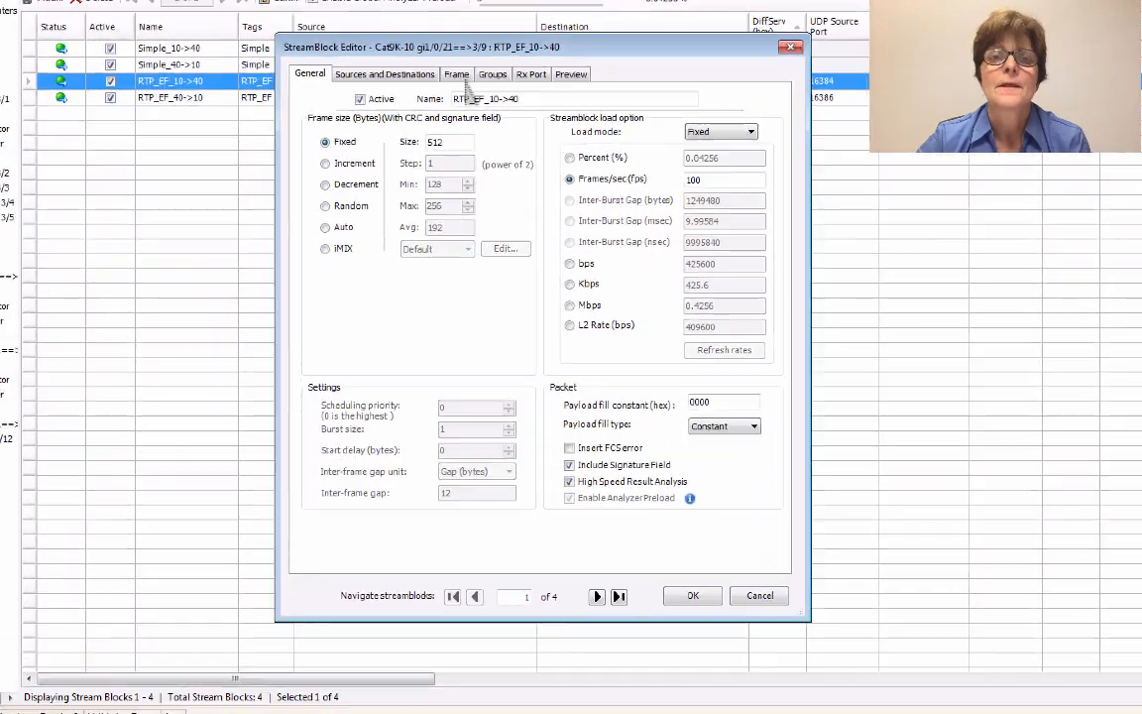
- Expand the frame's IPv4 header, open the ToS/DiffServ value in the custom editor, and examine its QoS byte
left_click(491, 96)
double_click(367, 190)
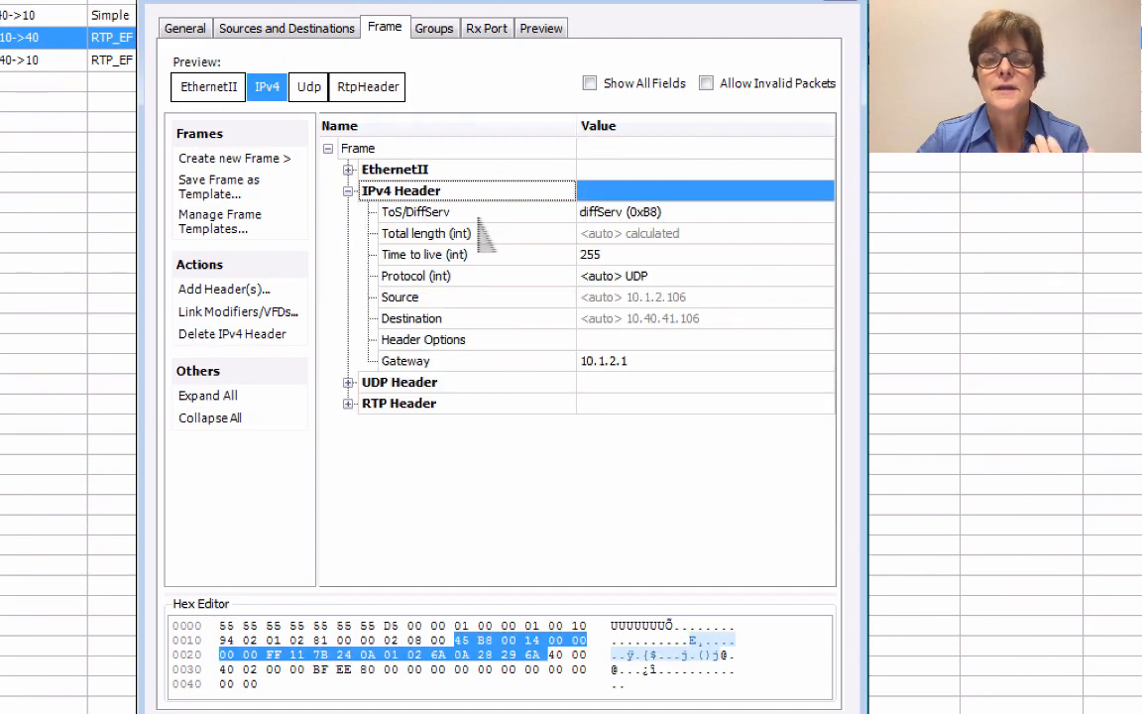
left_click(590, 211)
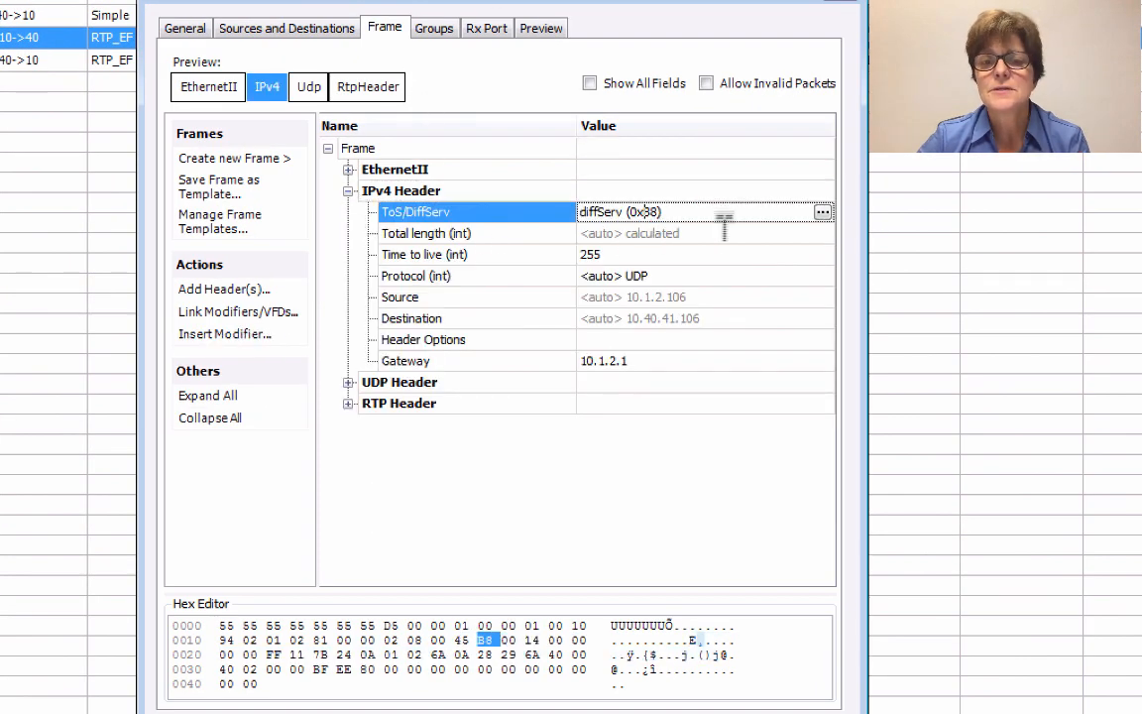
left_click(822, 212)
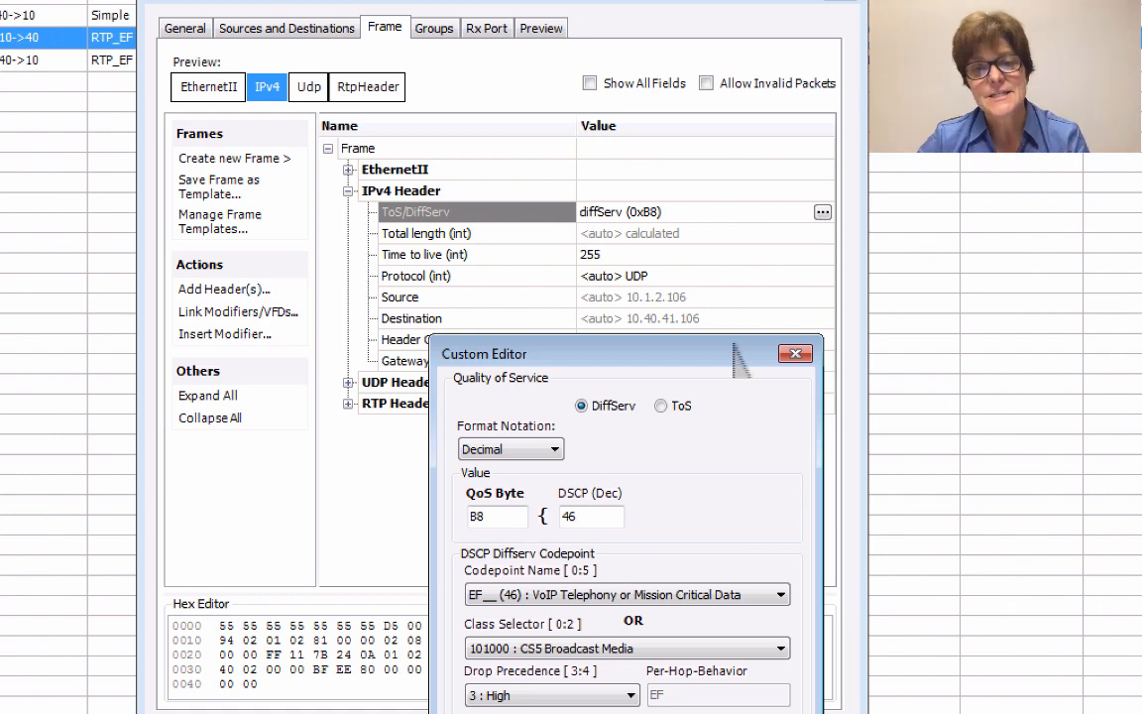
left_click_drag(735, 354, 645, 188)
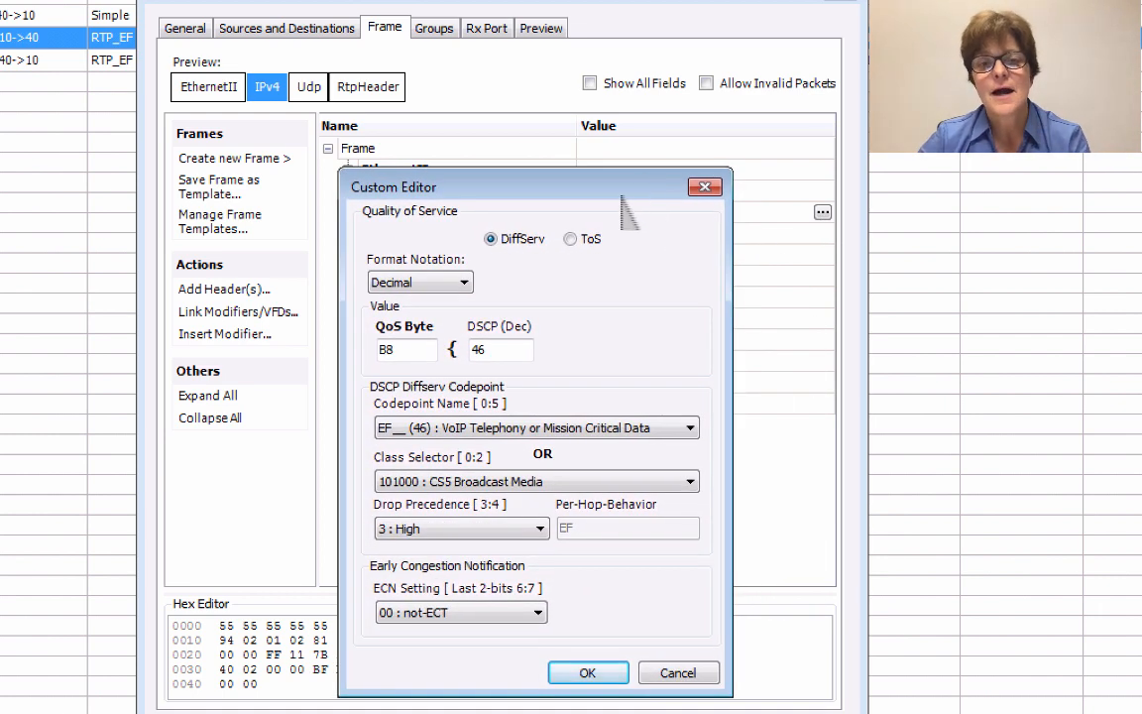
double_click(386, 350)
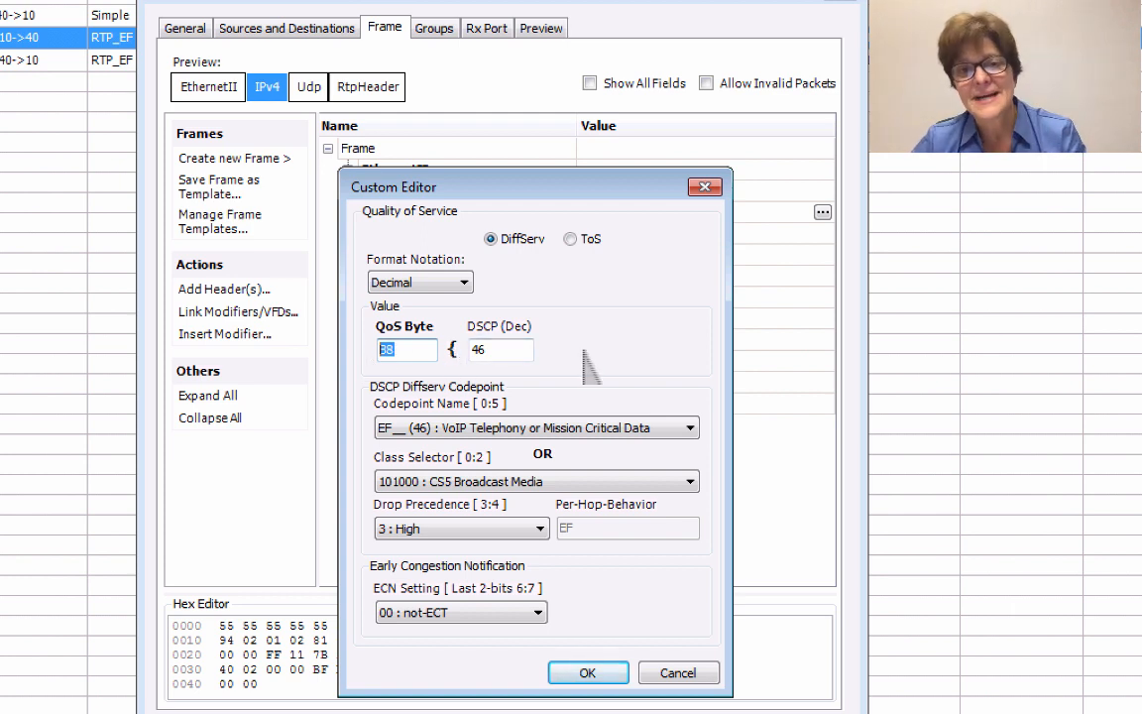
- Compare the QoS byte and DSCP value in hexadecimal and decimal notation, leave the notation on Decimal, and close the custom editor
left_click(422, 353)
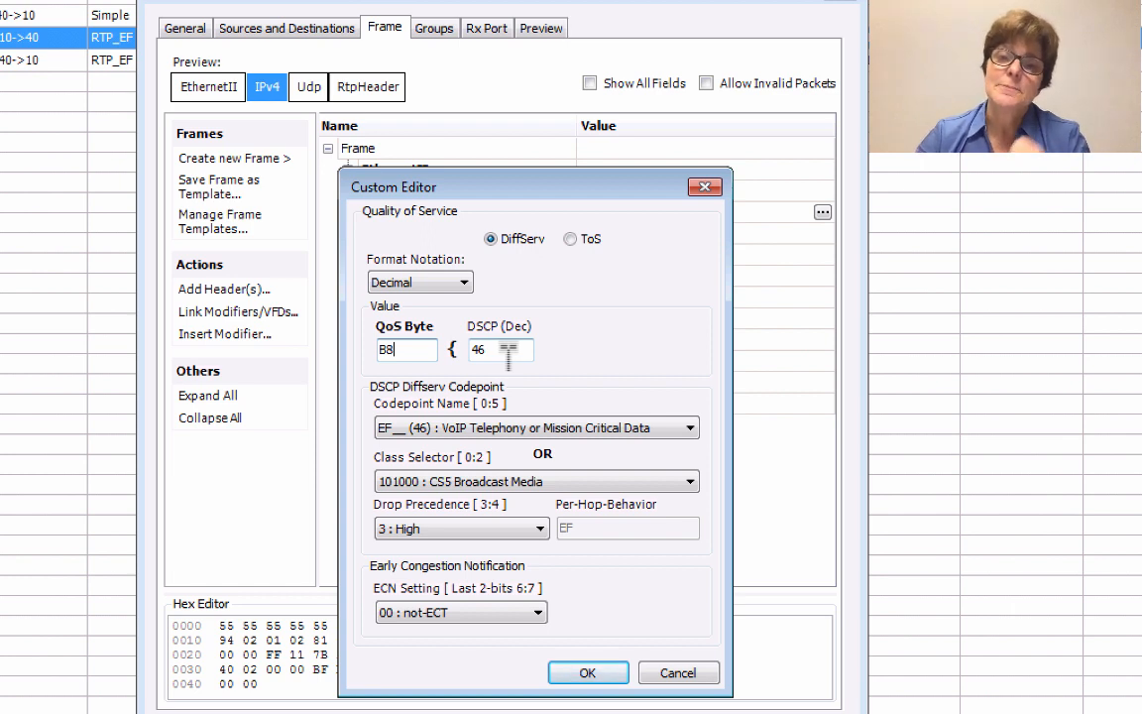
left_click(408, 283)
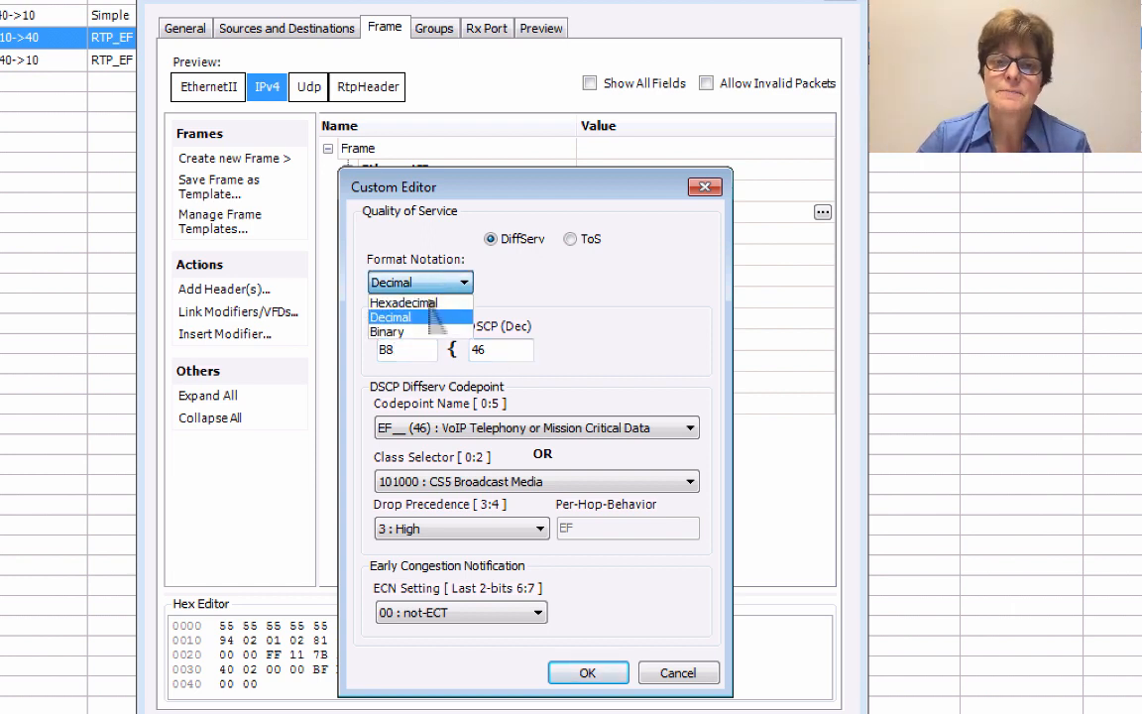
left_click(406, 302)
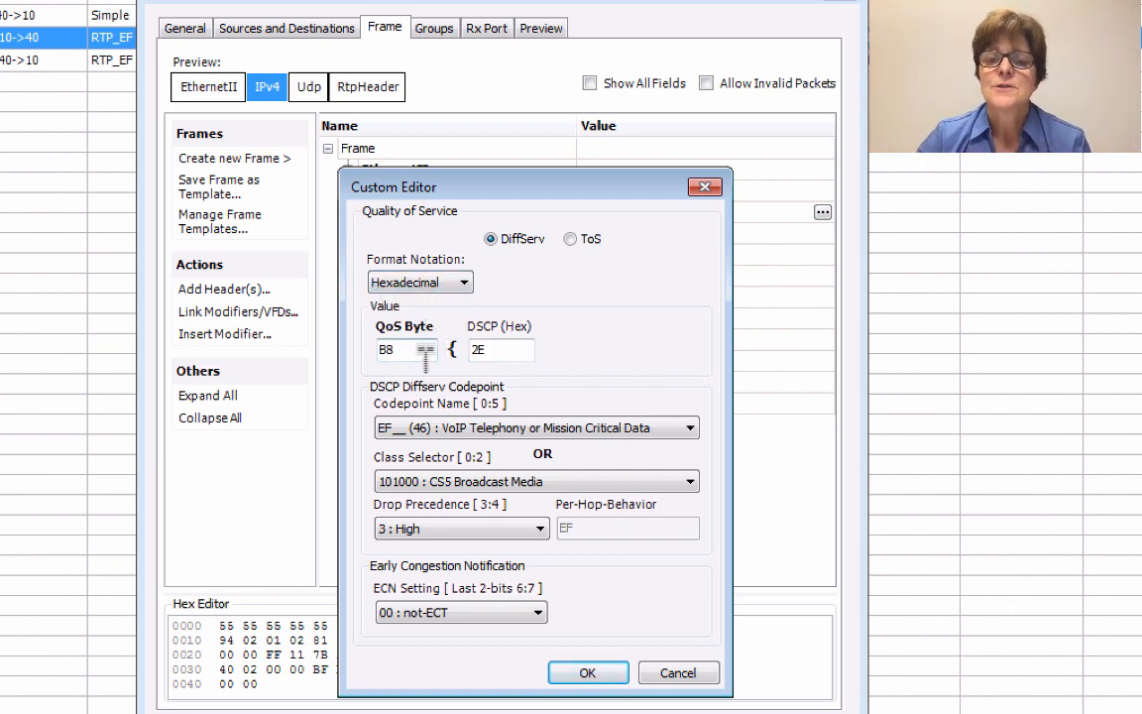
left_click_drag(394, 347, 365, 355)
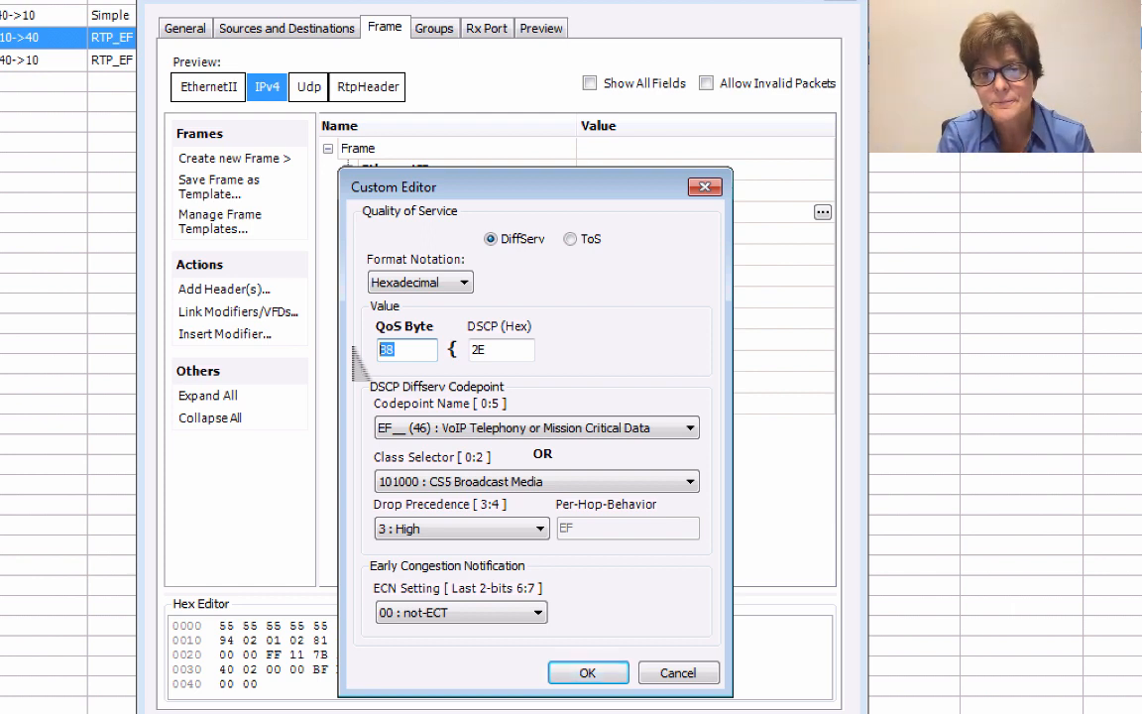
left_click(408, 283)
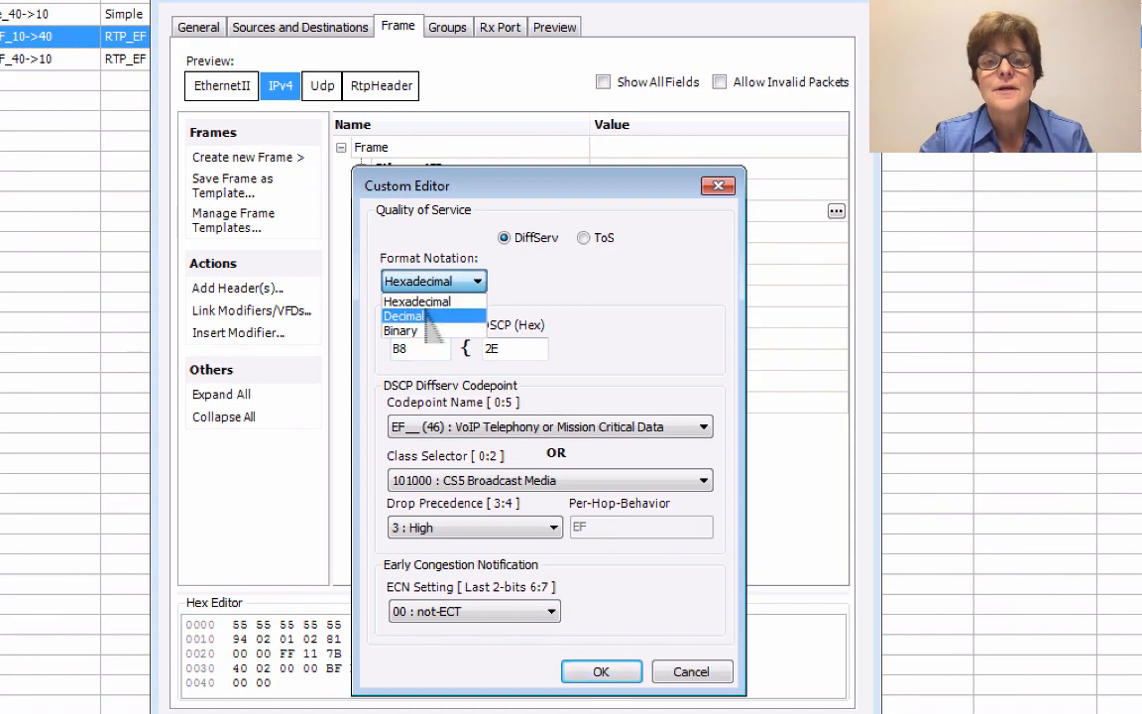
left_click(389, 312)
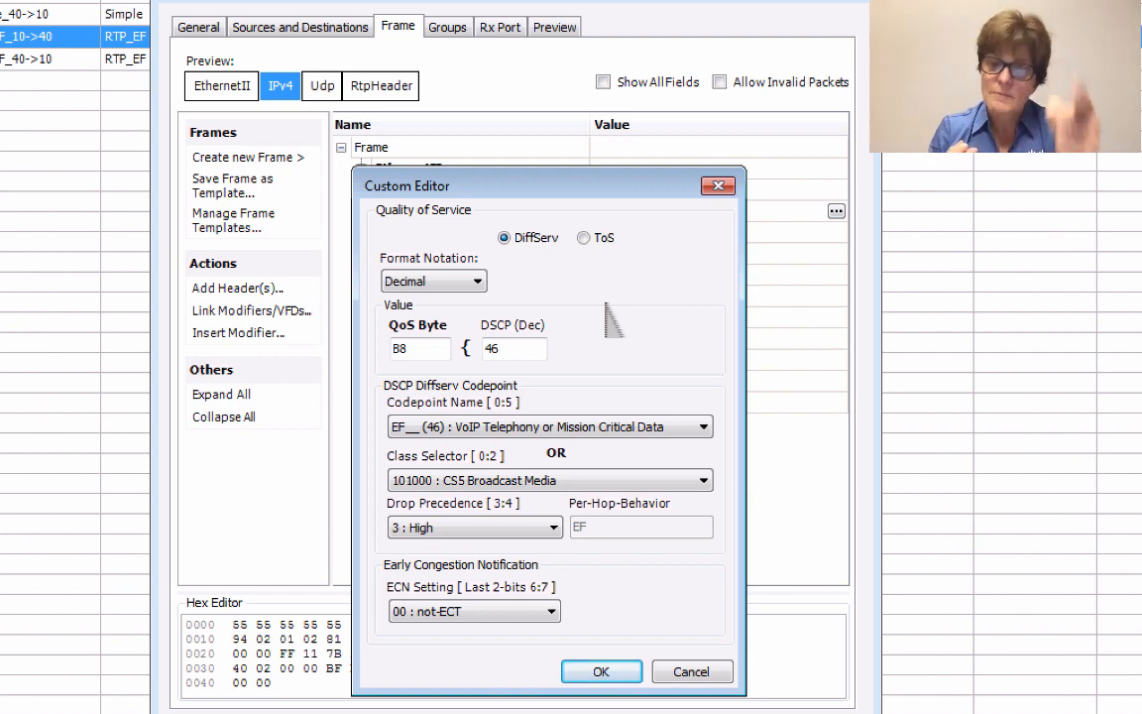
left_click(600, 671)
key("Return")
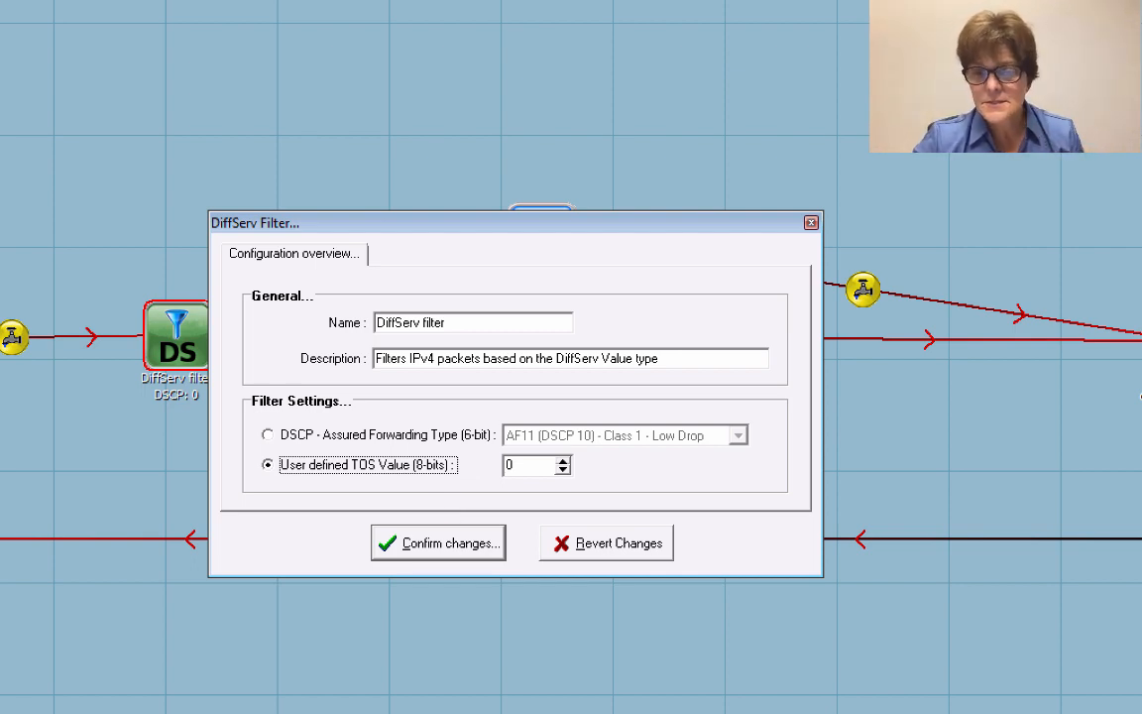
- Switch to the Calculator and convert the hexadecimal value B8 to decimal
key("super+Tab")
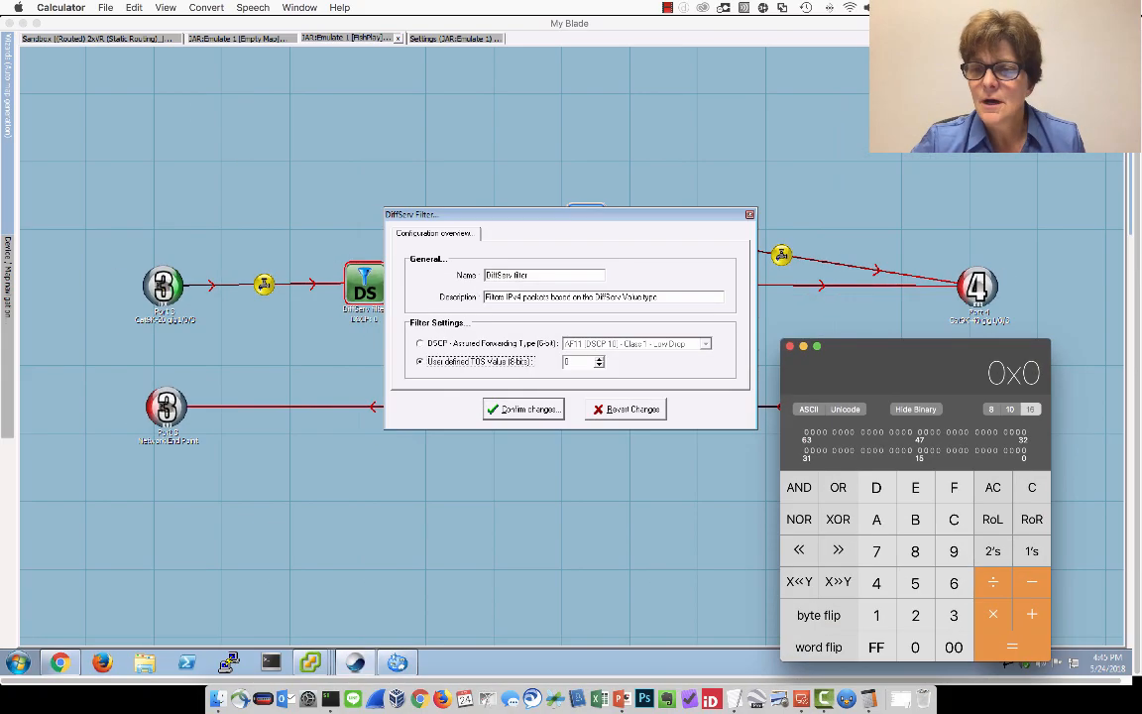
type("b8")
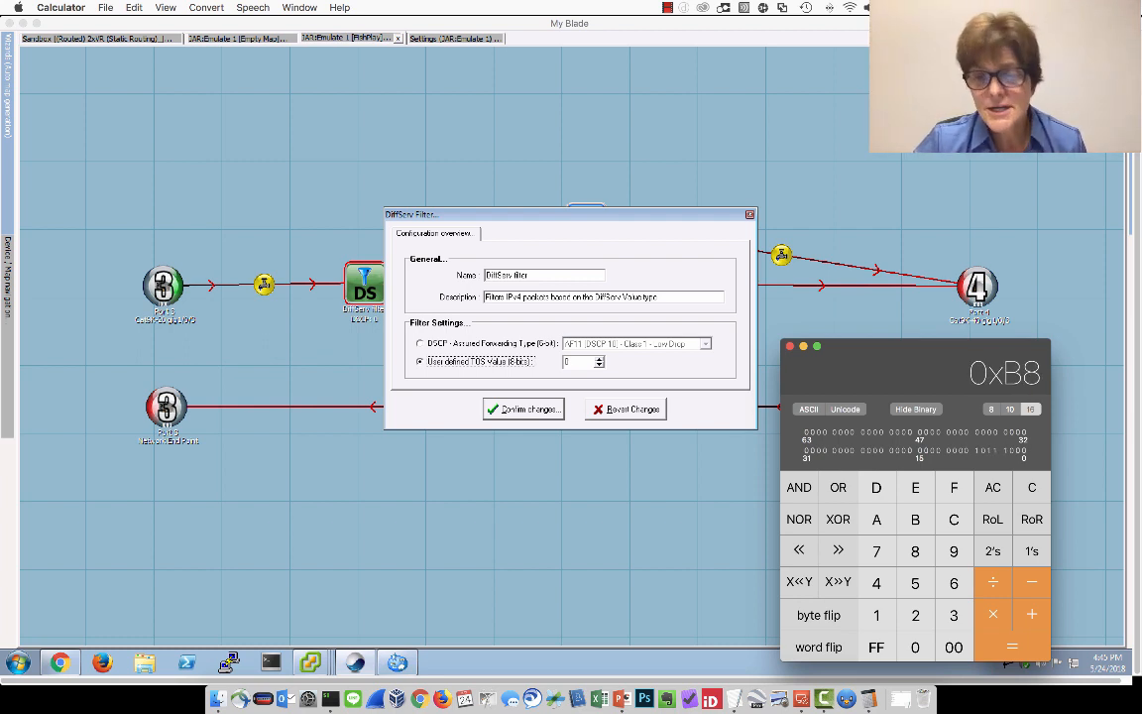
left_click(1010, 409)
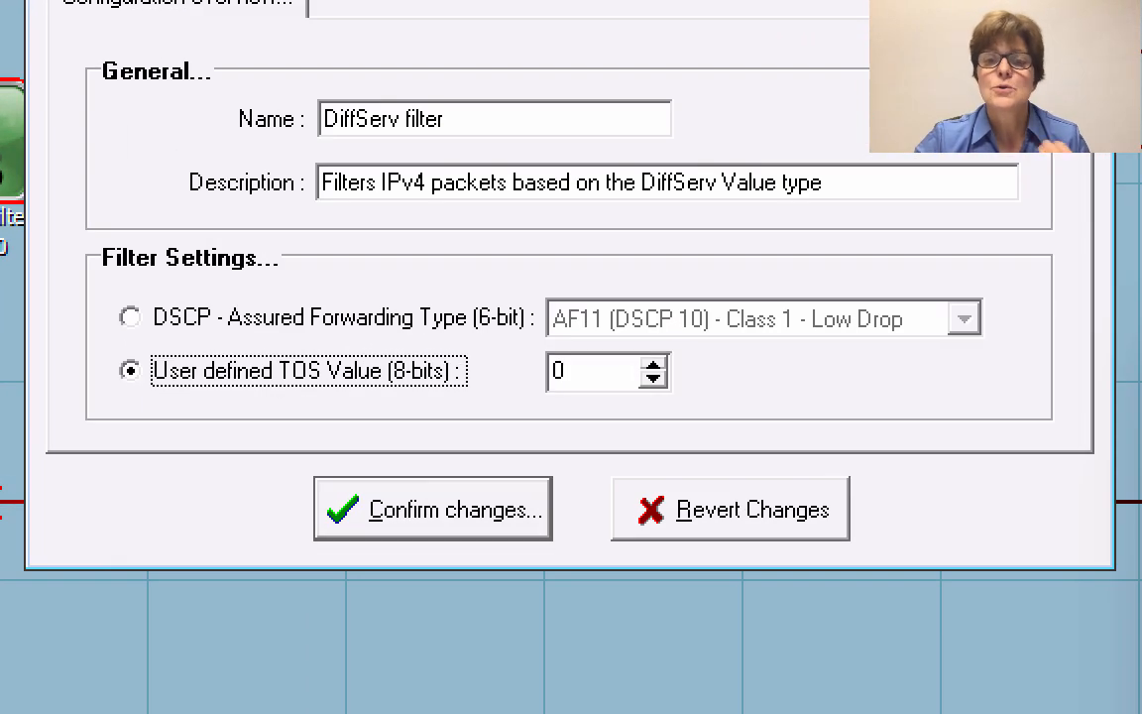
- Set the DiffServ filter's user-defined TOS value to 184 and confirm the changes
double_click(614, 375)
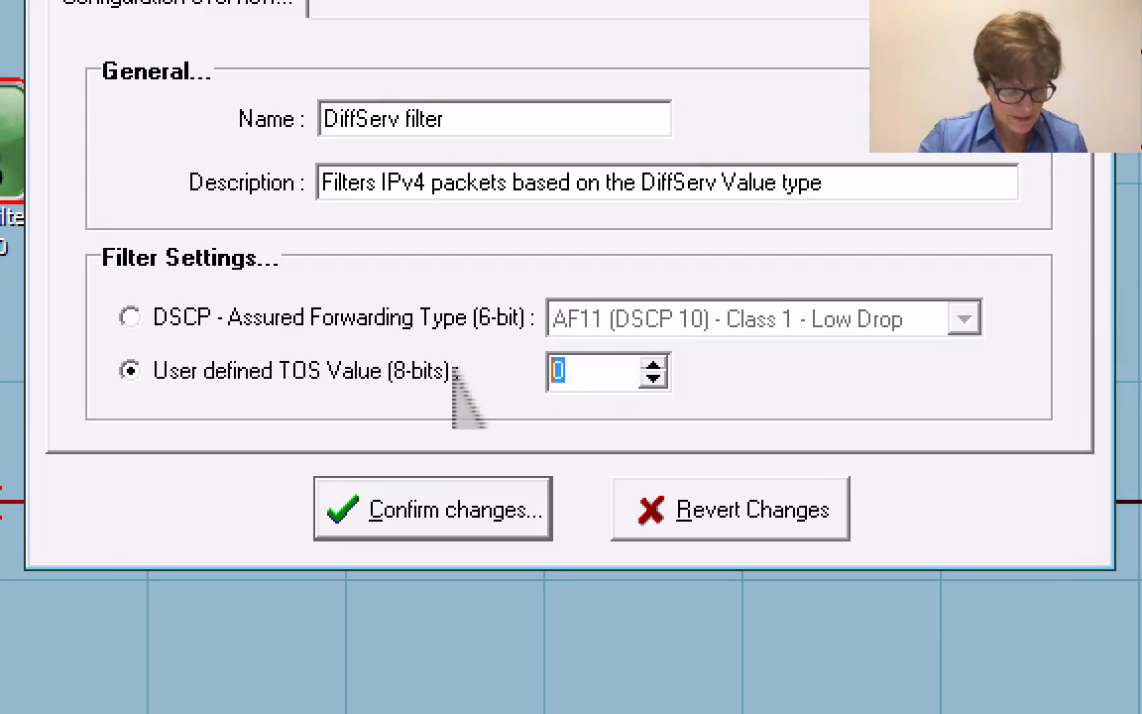
type("184")
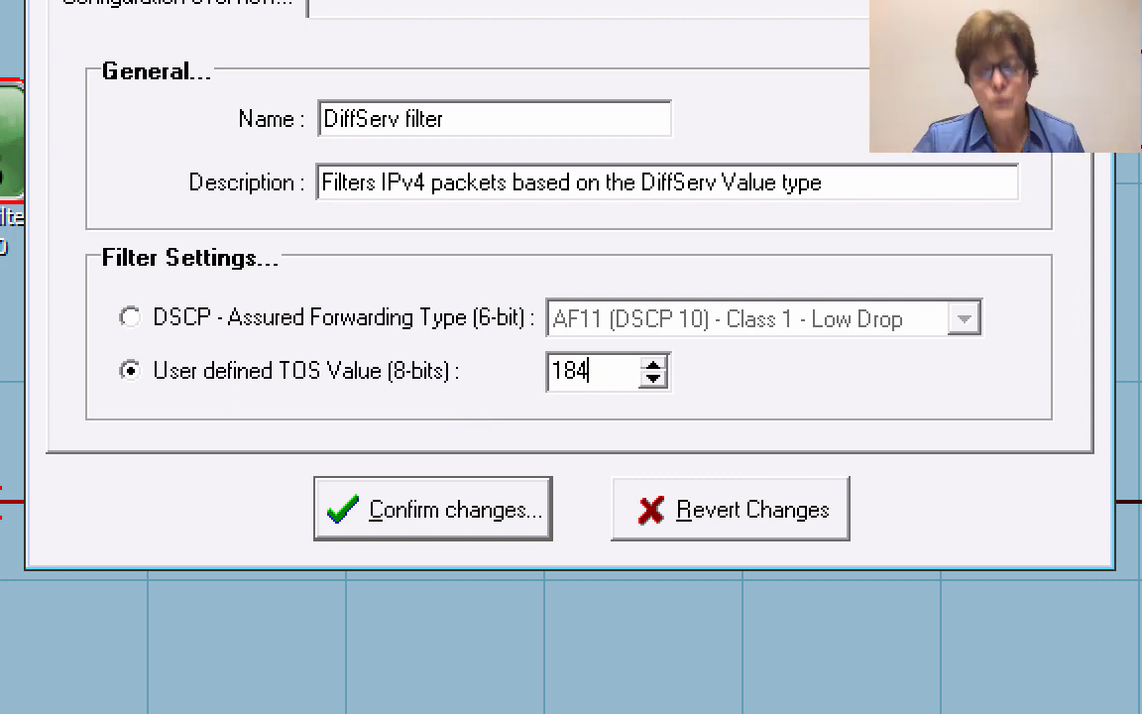
left_click(466, 510)
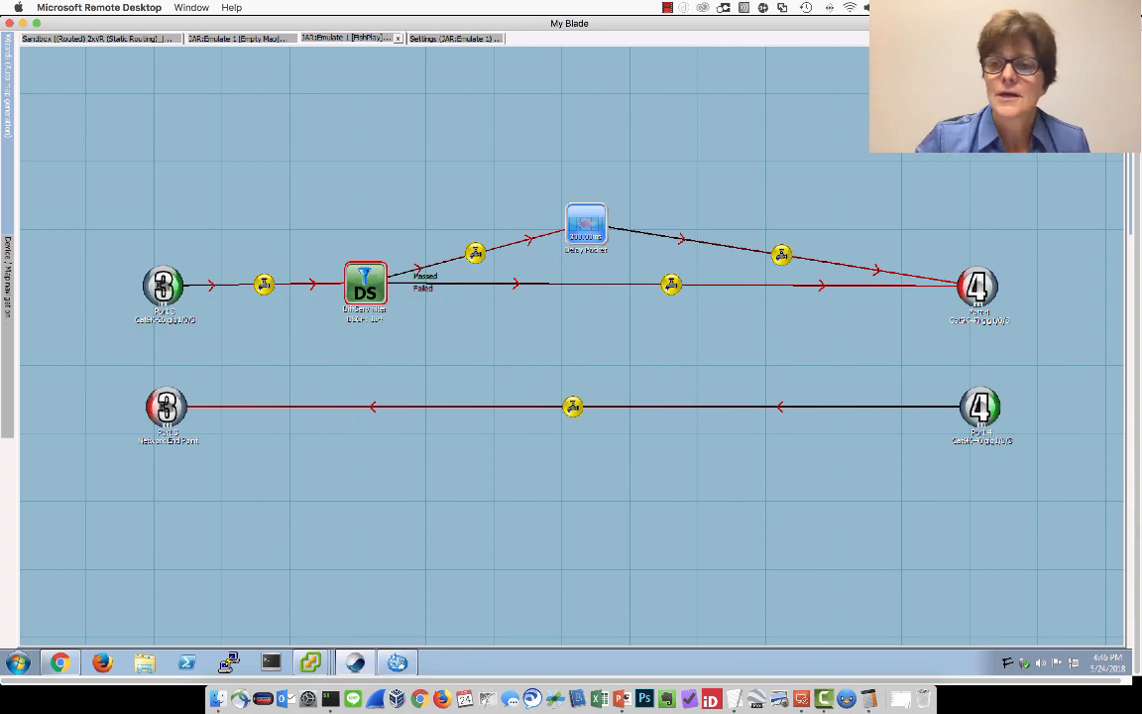
- Start the emulator map and switch to the traffic generator's fish_play_base Results 1 to examine the streams' latency
left_click_drag(1137, 218, 1137, 149)
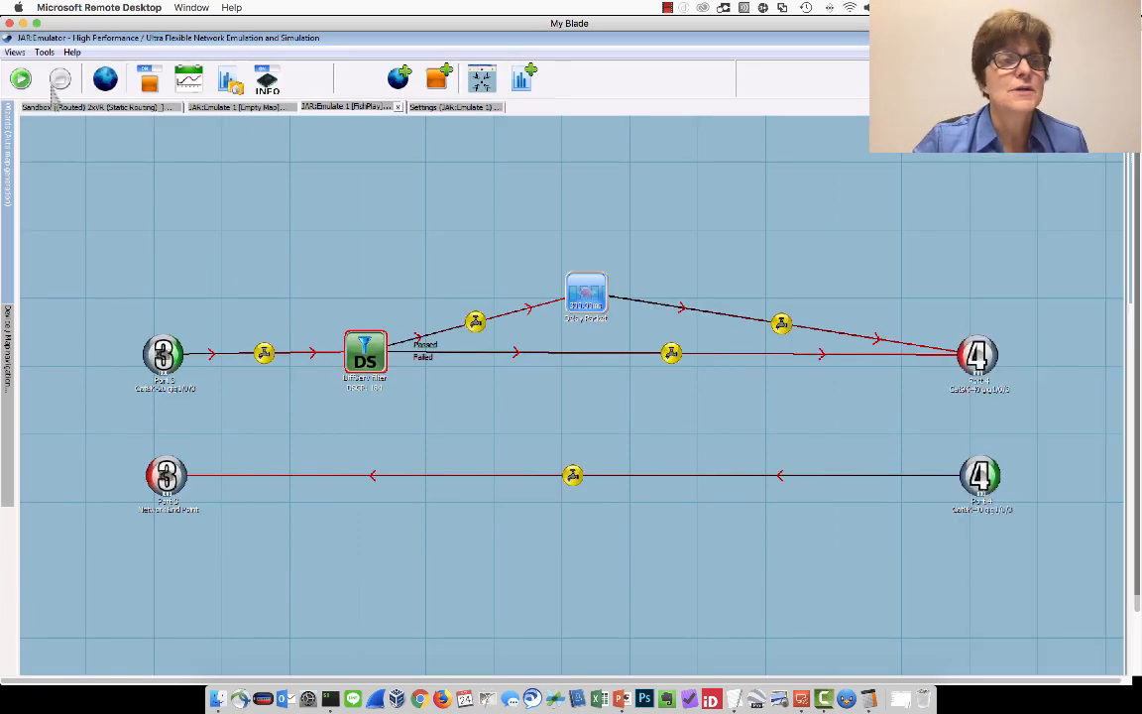
left_click(20, 80)
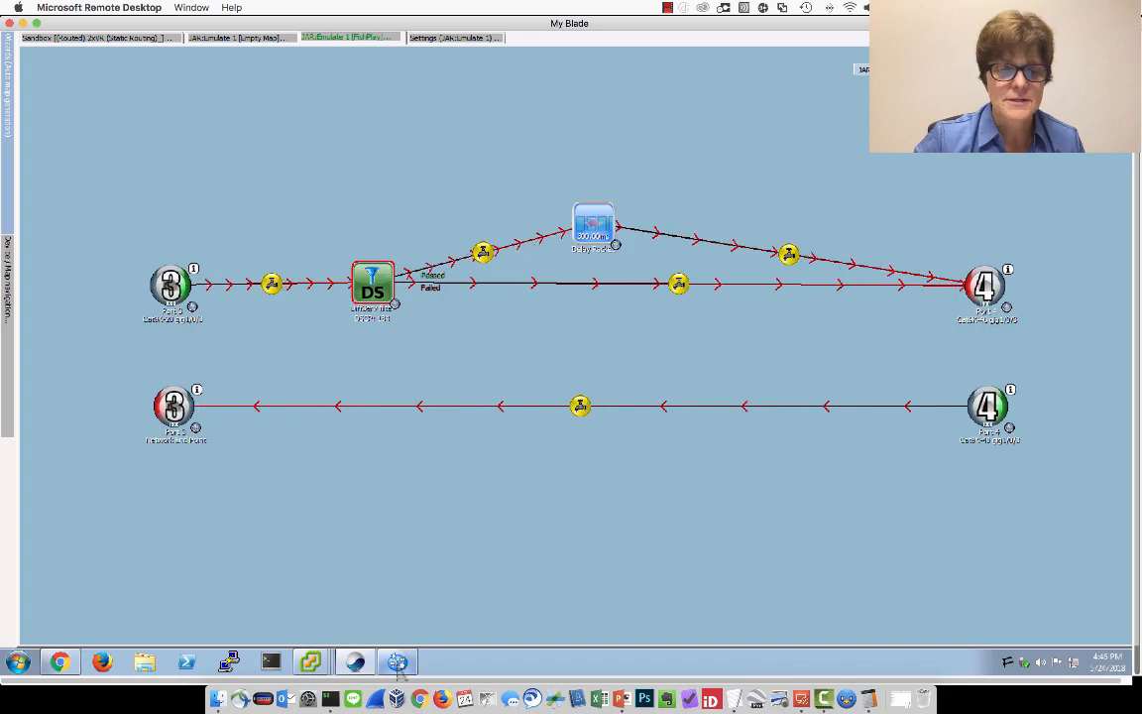
left_click(397, 666)
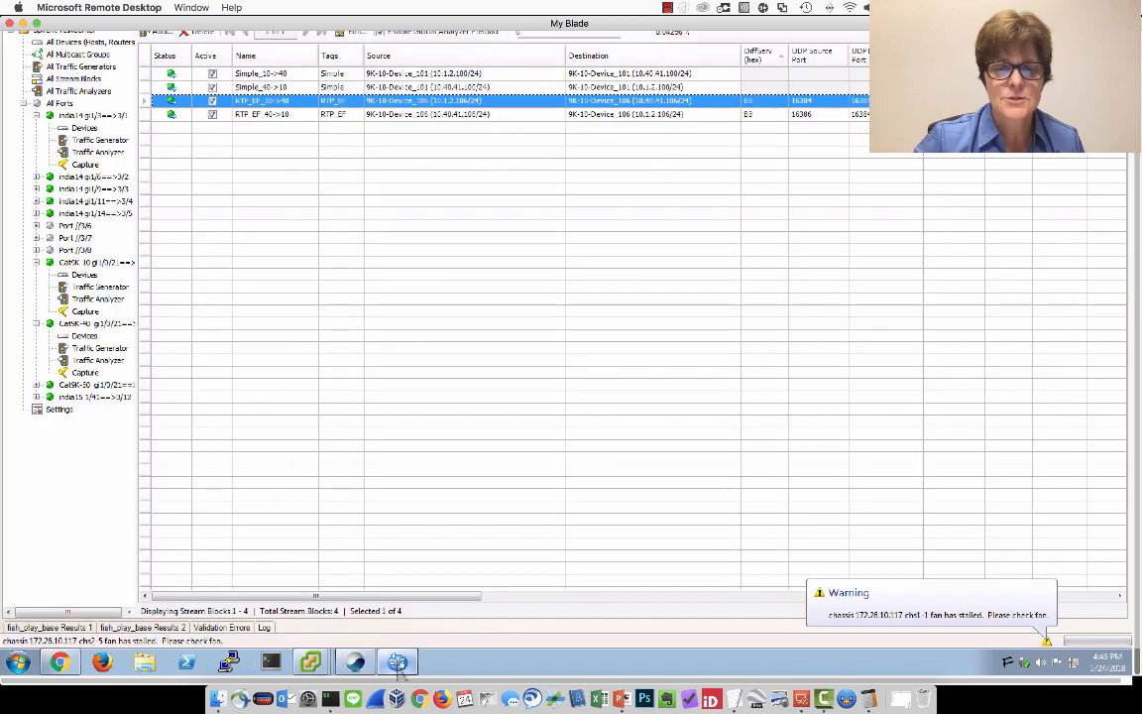
left_click(36, 626)
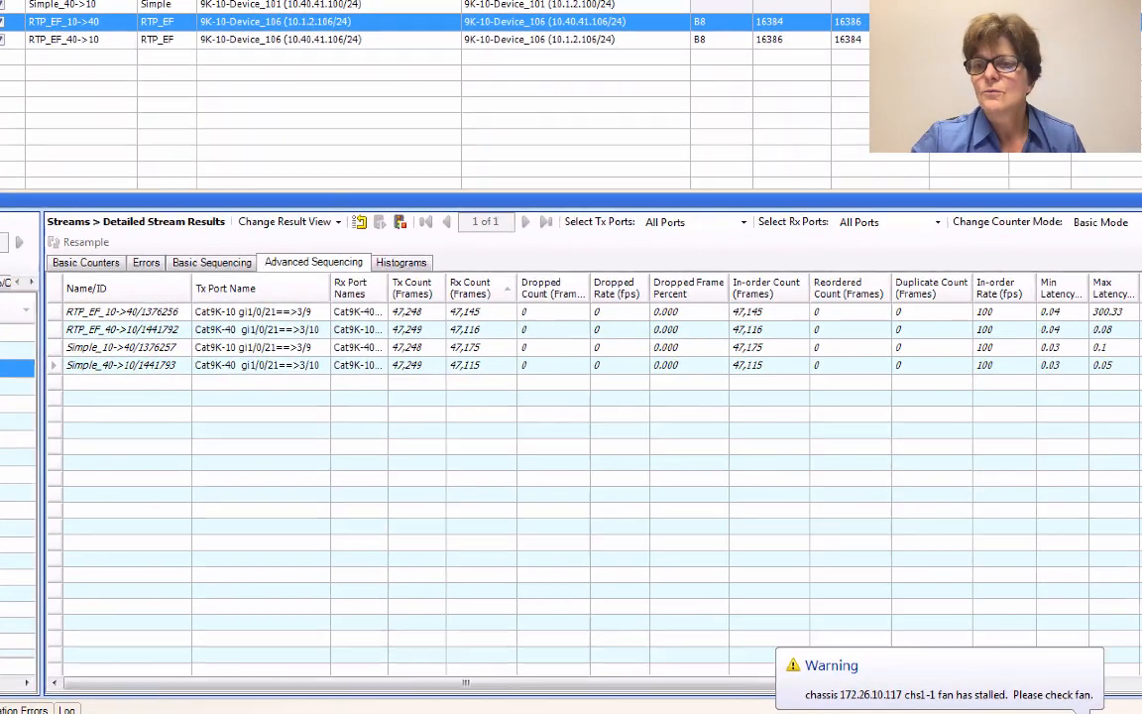